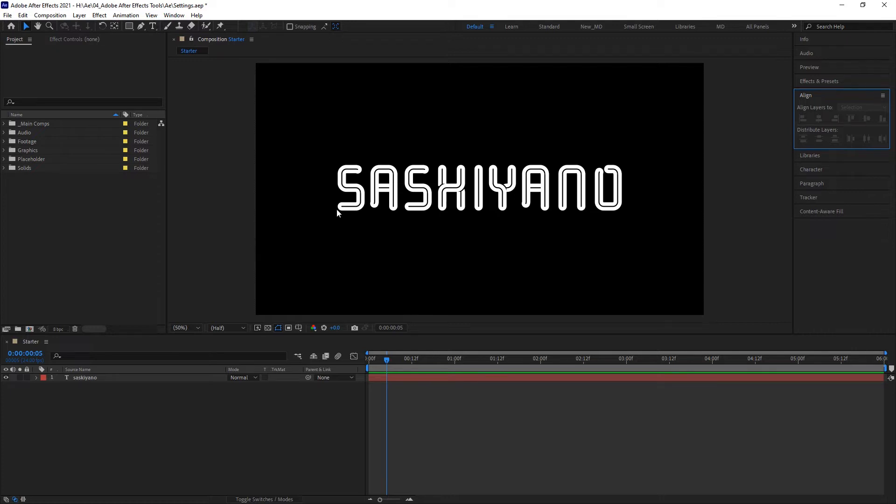
Move the saskiyano text layer down in the frame and back near the center, and scale it slightly from its lower-left corner.
{"action": "left_click", "coordinate": [150, 376]}
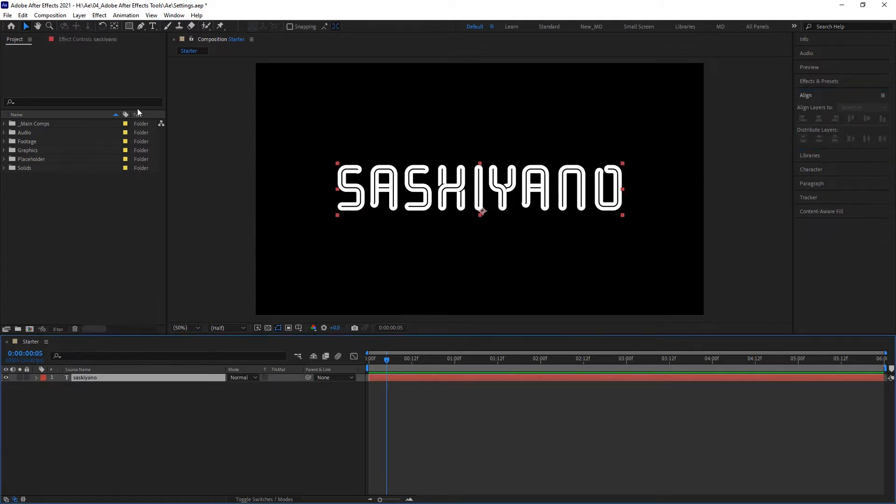
{"action": "left_click", "coordinate": [345, 174]}
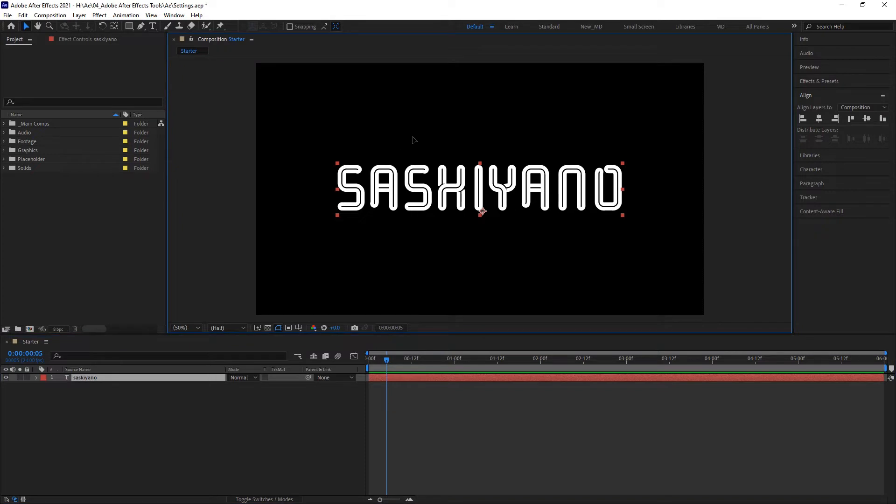
{"action": "left_click_drag", "start_coordinate": [413, 140], "coordinate": [469, 269]}
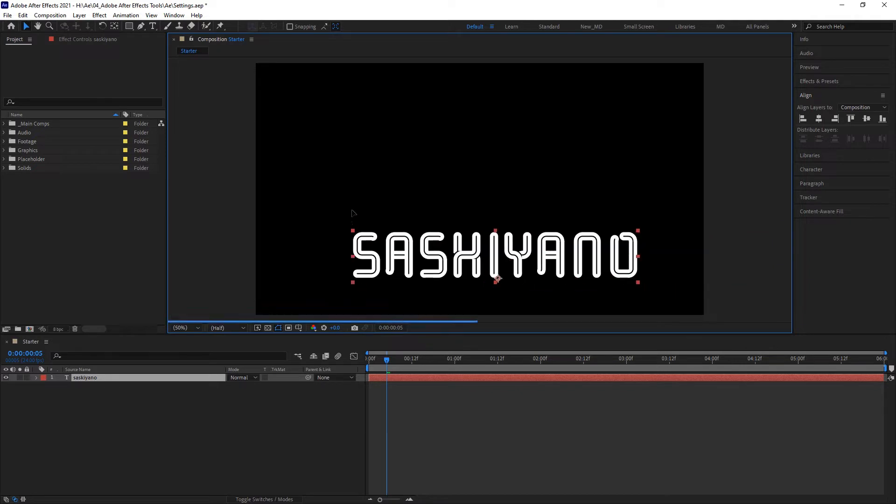
{"action": "left_click_drag", "start_coordinate": [353, 212], "coordinate": [342, 171]}
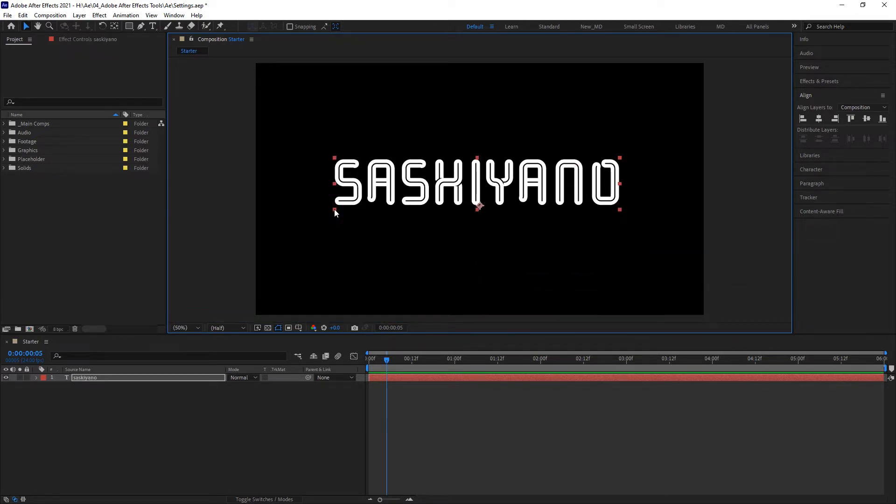
{"action": "mouse_move", "coordinate": [334, 210]}
{"action": "left_mouse_down"}
{"action": "mouse_move", "coordinate": [339, 201]}
{"action": "mouse_move", "coordinate": [338, 211]}
{"action": "left_mouse_up"}
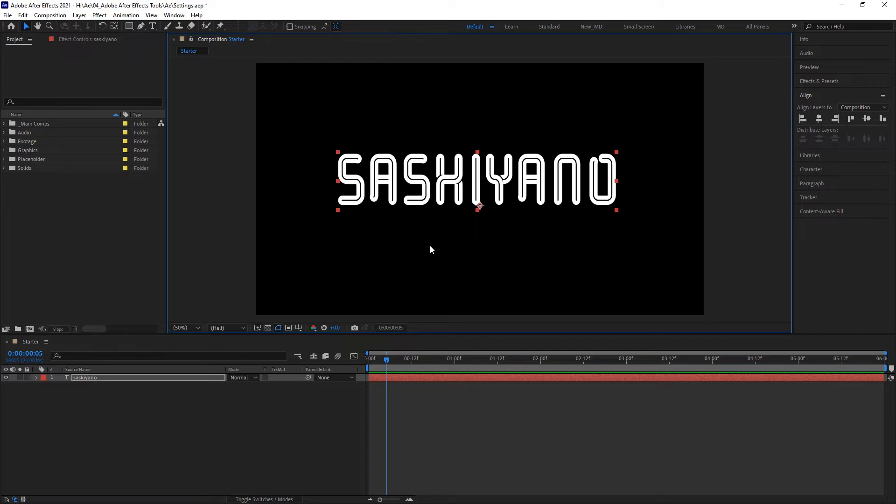
Pan the composition view sideways and back to the center, leaving the text layer deselected.
{"action": "left_click_drag", "start_coordinate": [463, 233], "coordinate": [556, 222]}
{"action": "left_click", "coordinate": [289, 222]}
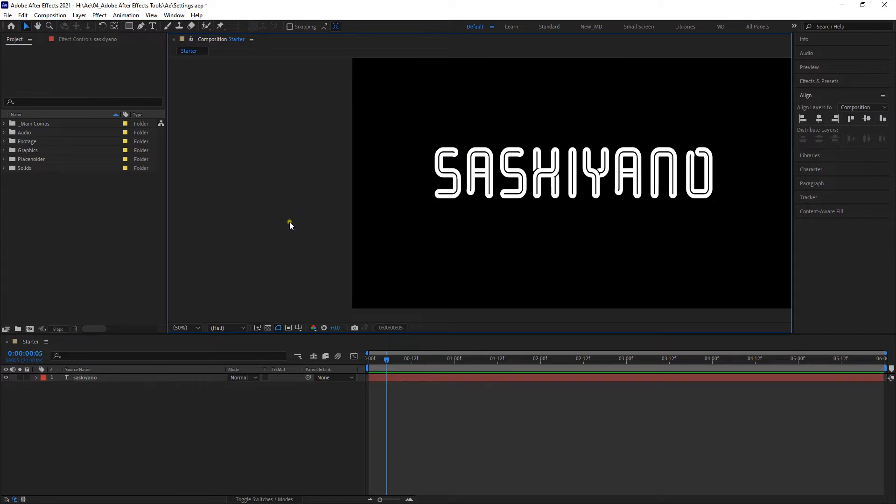
{"action": "right_click", "coordinate": [290, 223]}
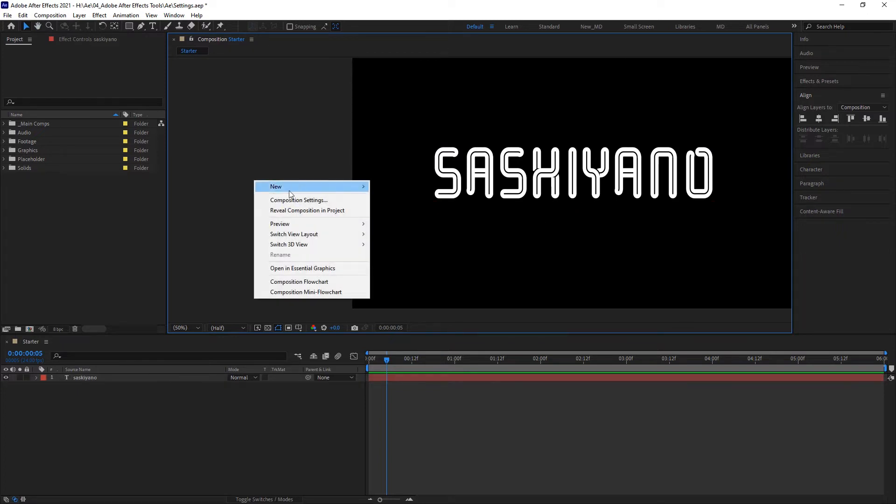
{"action": "left_click", "coordinate": [224, 166]}
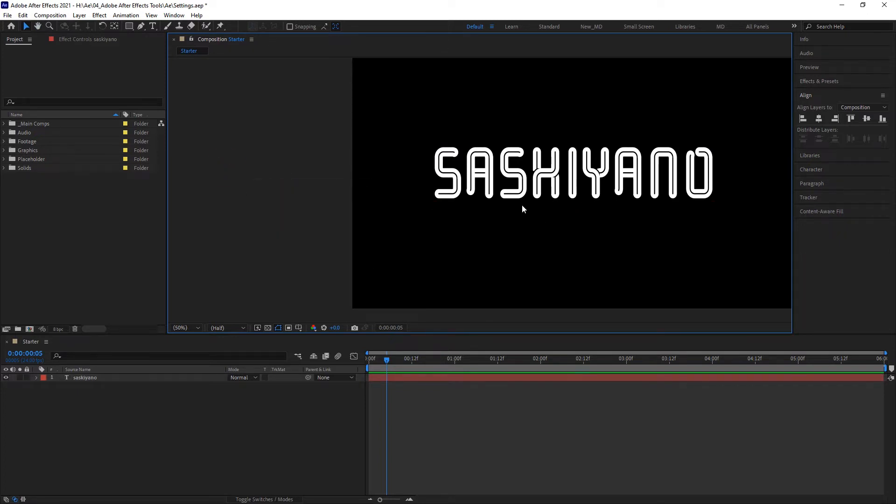
{"action": "key", "text": "space"}
{"action": "left_click_drag", "start_coordinate": [522, 205], "coordinate": [426, 204]}
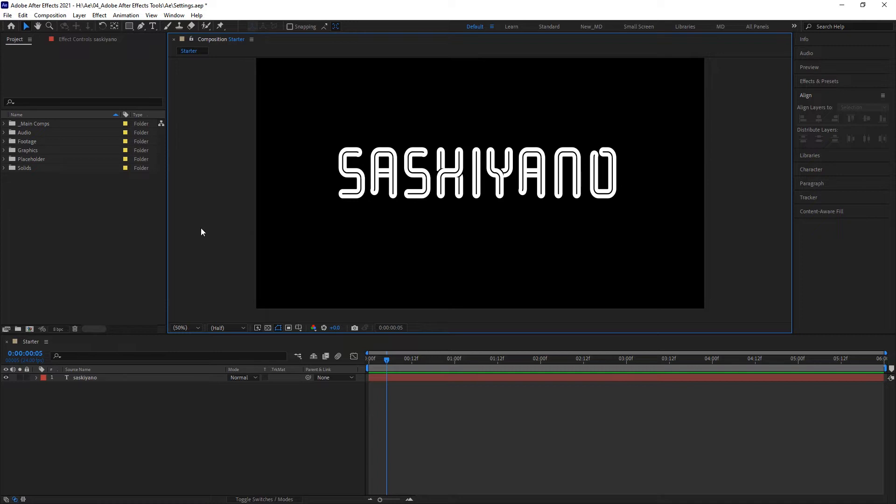
{"action": "left_click", "coordinate": [112, 215]}
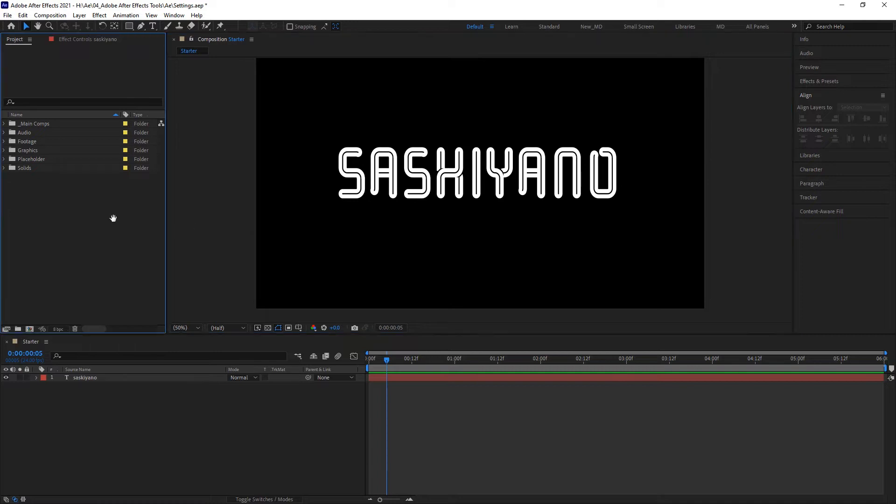
{"action": "key", "text": "h"}
{"action": "left_click", "coordinate": [239, 446]}
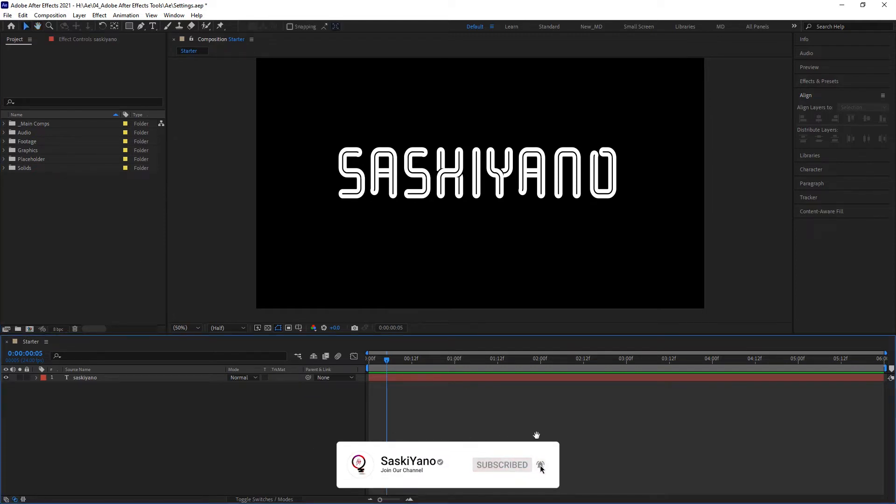
{"action": "key", "text": "v"}
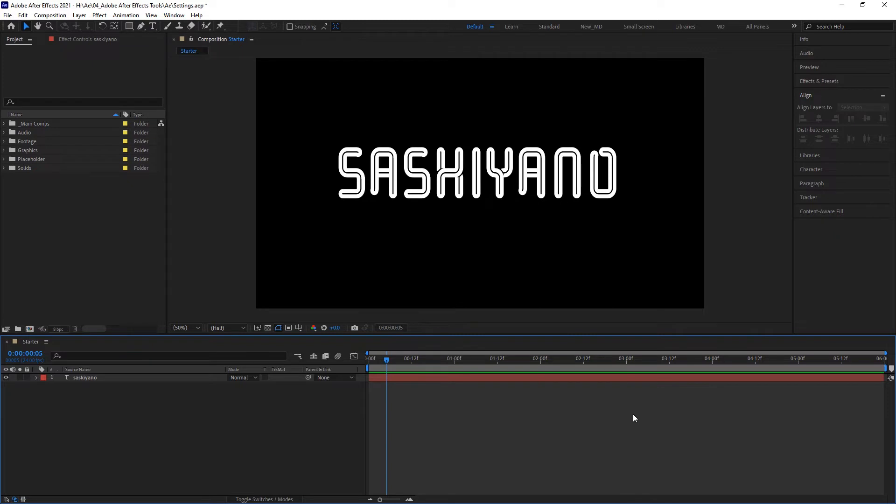
{"action": "key", "text": "h"}
{"action": "key", "text": "v"}
Zoom the timeline in to individual frames, pan along it, and zoom out to the full duration with the Selection tool active again.
{"action": "left_click", "coordinate": [410, 499]}
{"action": "left_click", "coordinate": [409, 499]}
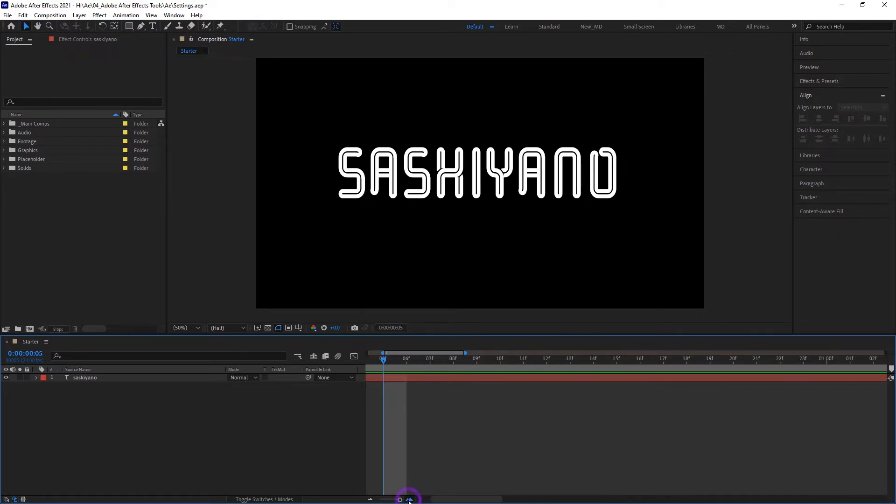
{"action": "left_click_drag", "start_coordinate": [578, 428], "coordinate": [678, 432]}
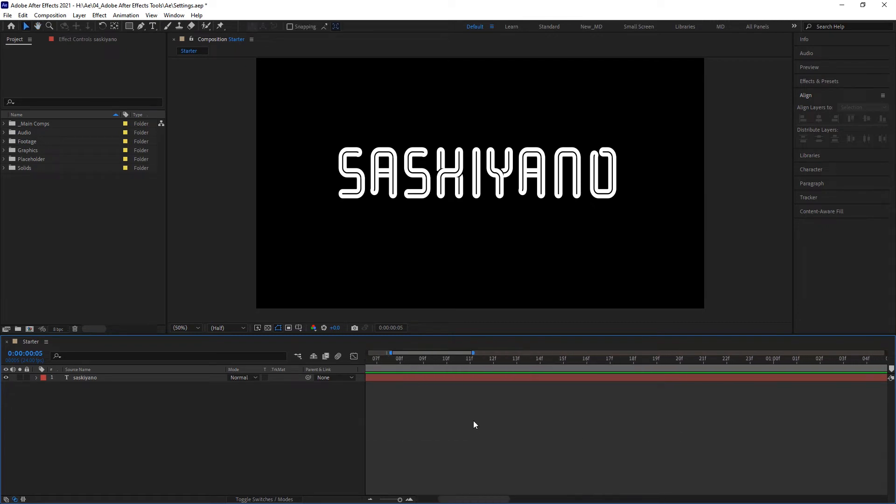
{"action": "left_click_drag", "start_coordinate": [466, 444], "coordinate": [298, 400]}
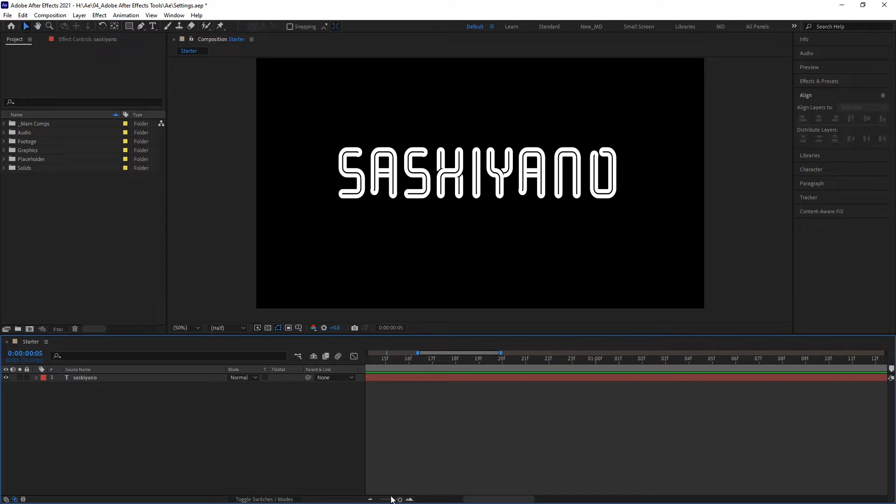
{"action": "left_click", "coordinate": [371, 499]}
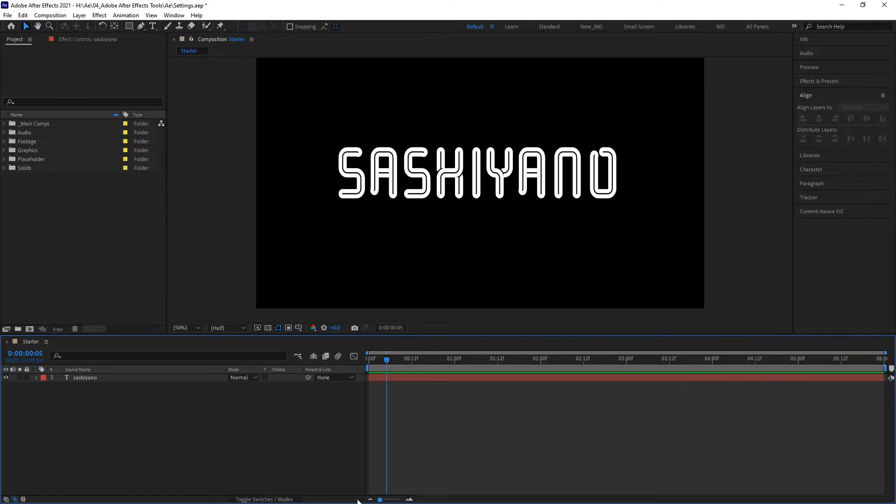
{"action": "mouse_move", "coordinate": [146, 237]}
{"action": "left_mouse_down"}
{"action": "mouse_move", "coordinate": [1, 220]}
{"action": "mouse_move", "coordinate": [156, 228]}
{"action": "mouse_move", "coordinate": [0, 229]}
{"action": "mouse_move", "coordinate": [156, 228]}
{"action": "left_mouse_up"}
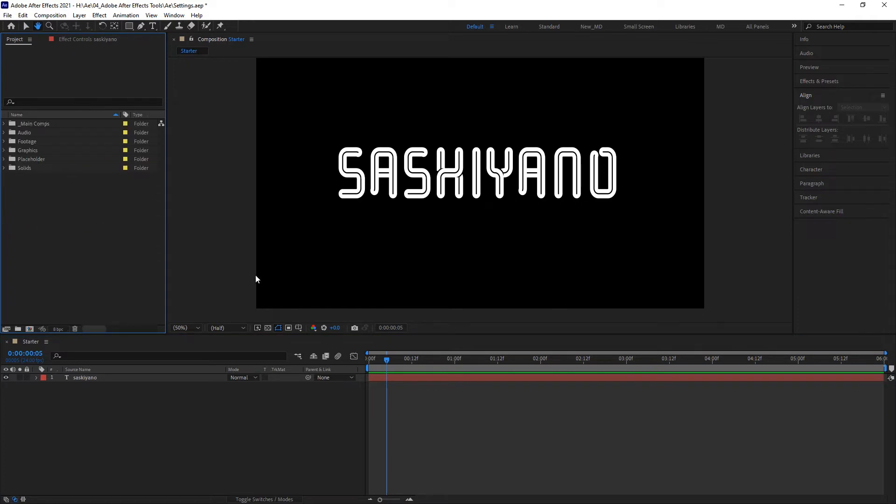
{"action": "key", "text": "v"}
Duplicate the saskiyano text layer repeatedly until the composition holds 36 text layers.
{"action": "left_click", "coordinate": [176, 377]}
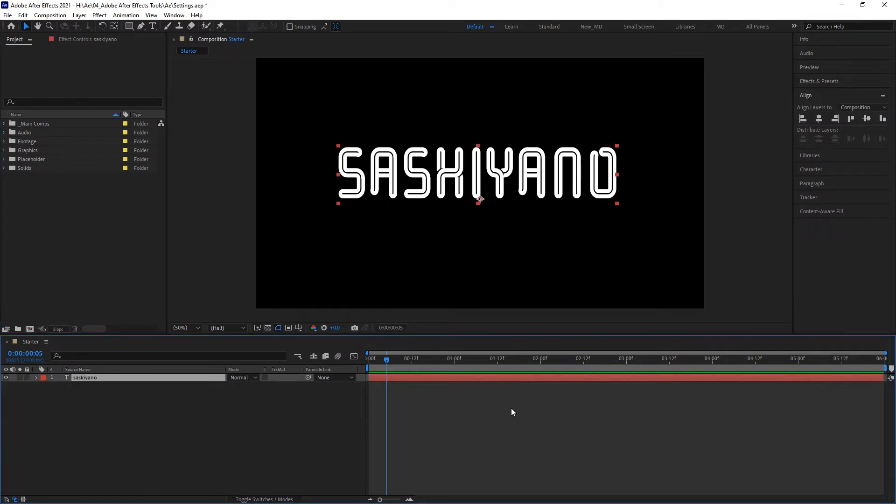
{"action": "left_click", "coordinate": [409, 500]}
{"action": "key", "text": "ctrl+d"}
{"action": "key", "text": "ctrl+d"}
{"action": "key", "text": "ctrl+d"}
{"action": "key", "text": "ctrl+d"}
{"action": "key", "text": "ctrl+d"}
{"action": "key", "text": "ctrl+d"}
{"action": "key", "text": "ctrl+d"}
{"action": "key", "text": "ctrl+d"}
{"action": "key", "text": "ctrl+d"}
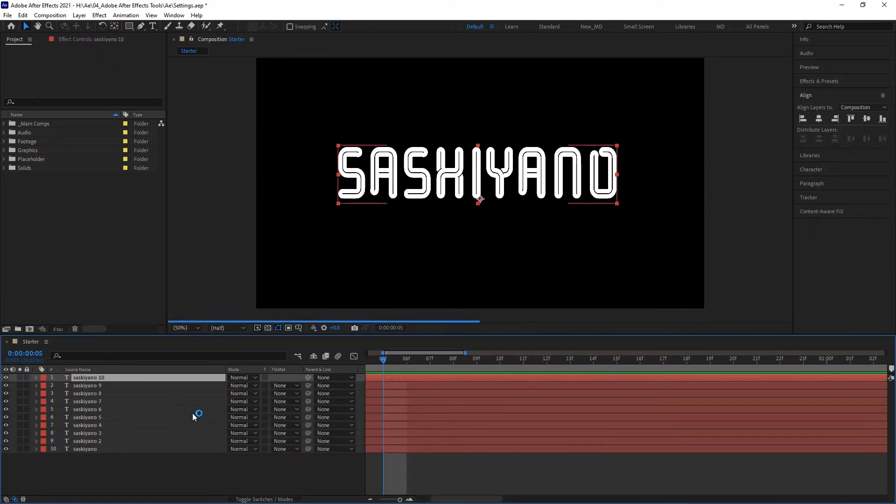
{"action": "key", "text": "ctrl+d"}
{"action": "key", "text": "ctrl+d"}
{"action": "key", "text": "ctrl+d"}
{"action": "key", "text": "ctrl+d"}
{"action": "key", "text": "ctrl+d"}
{"action": "key", "text": "ctrl+d"}
{"action": "key", "text": "ctrl+d"}
{"action": "key", "text": "ctrl+d"}
{"action": "key", "text": "ctrl+d"}
{"action": "key", "text": "ctrl+d"}
{"action": "key", "text": "ctrl+d"}
{"action": "key", "text": "ctrl+d"}
{"action": "key", "text": "ctrl+d"}
{"action": "key", "text": "ctrl+d"}
{"action": "key", "text": "ctrl+d"}
{"action": "key", "text": "ctrl+d"}
{"action": "key", "text": "ctrl+d"}
{"action": "key", "text": "ctrl+d"}
{"action": "key", "text": "ctrl+d"}
{"action": "key", "text": "ctrl+d"}
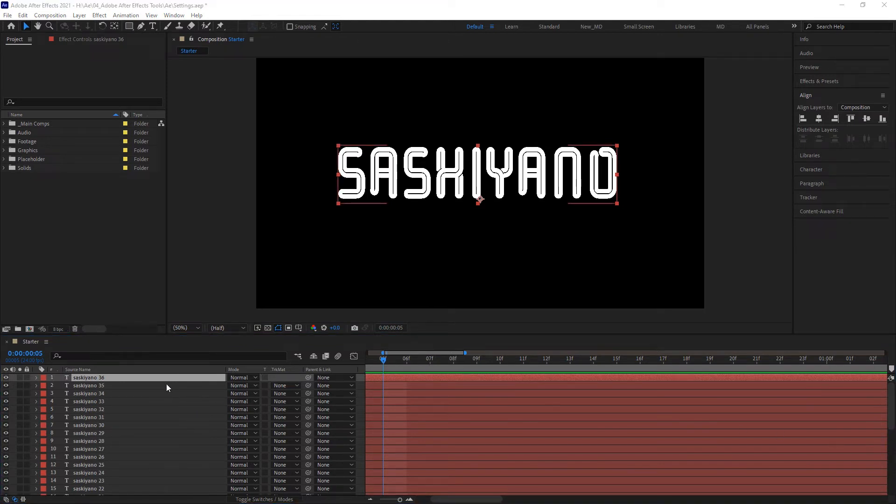
Examine the whole stack of duplicated text layers and their bars at different timeline zoom levels.
{"action": "scroll", "coordinate": [182, 389], "scroll_direction": "down", "scroll_amount": 5}
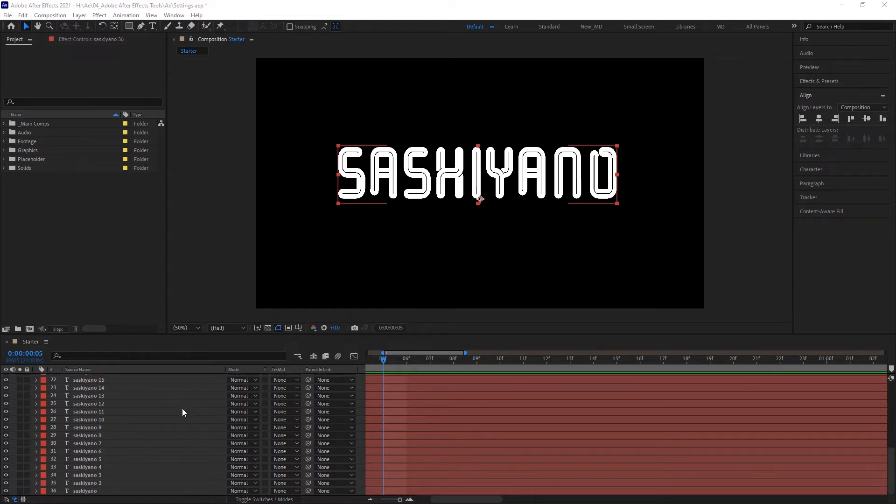
{"action": "scroll", "coordinate": [176, 450], "scroll_direction": "up", "scroll_amount": 5}
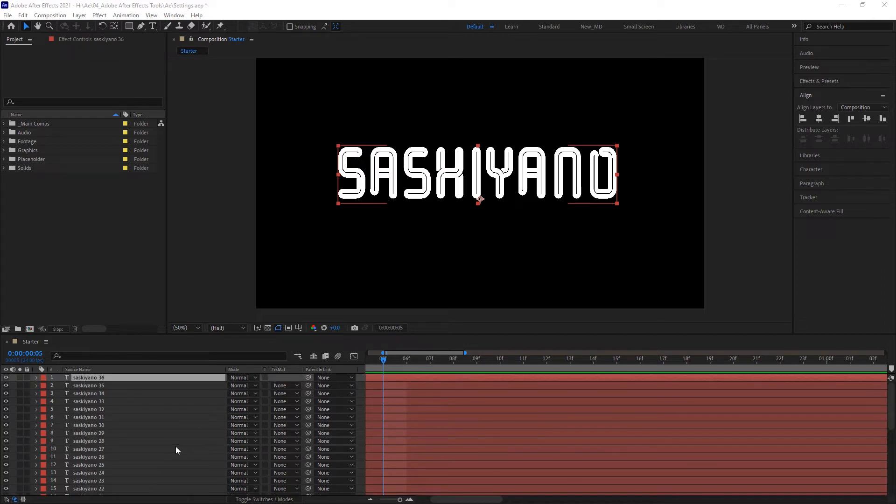
{"action": "scroll", "coordinate": [176, 450], "scroll_direction": "down", "scroll_amount": 2}
{"action": "scroll", "coordinate": [172, 418], "scroll_direction": "down", "scroll_amount": 5}
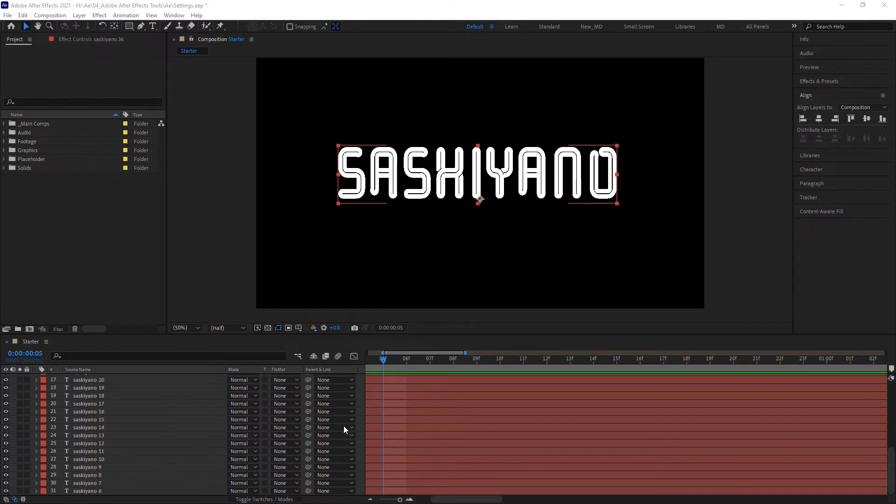
{"action": "scroll", "coordinate": [443, 433], "scroll_direction": "up", "scroll_amount": 6}
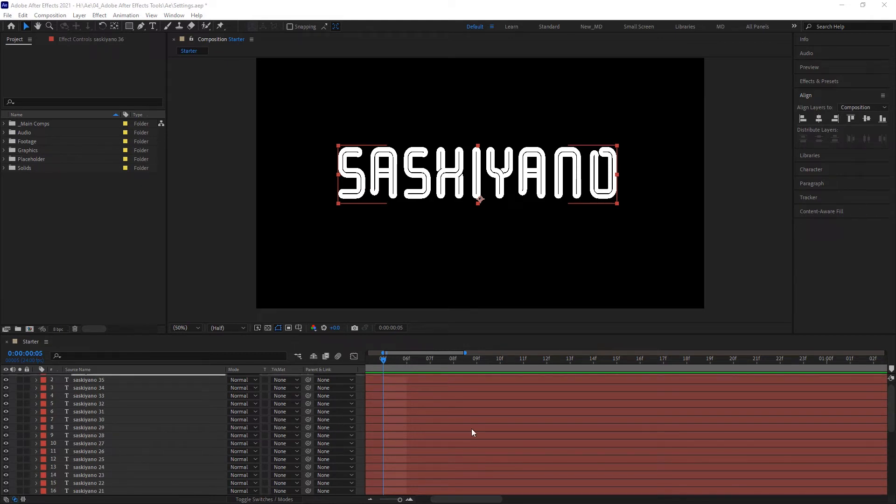
{"action": "scroll", "coordinate": [469, 433], "scroll_direction": "down", "scroll_amount": 2}
{"action": "scroll", "coordinate": [469, 433], "scroll_direction": "down", "scroll_amount": 2}
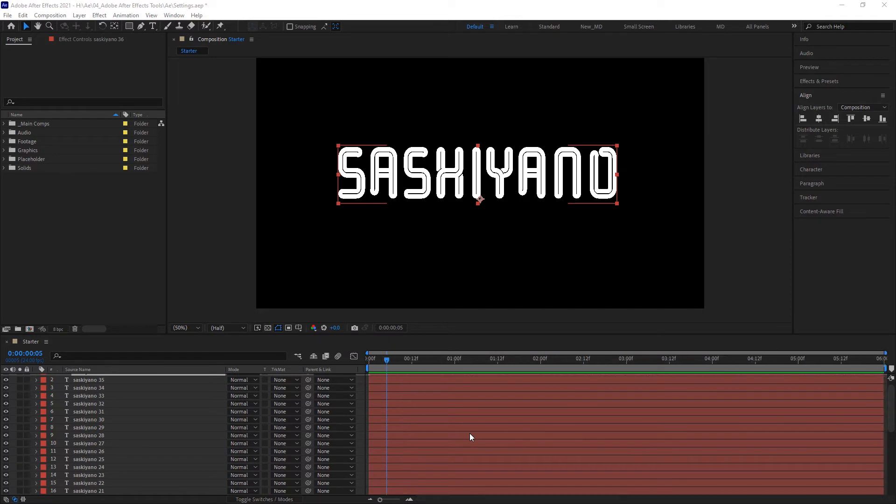
{"action": "scroll", "coordinate": [469, 433], "scroll_direction": "up", "scroll_amount": 4}
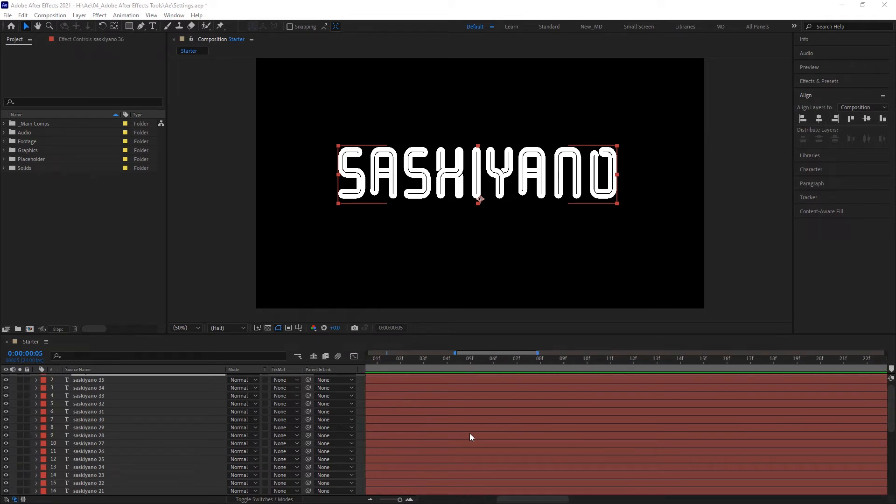
{"action": "scroll", "coordinate": [469, 433], "scroll_direction": "down", "scroll_amount": 4}
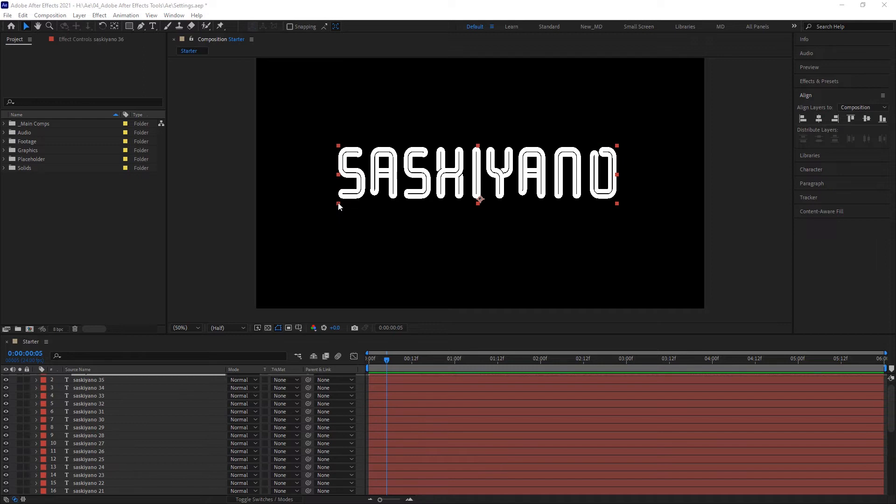
Inspect the text's lower-left corner at up to 1600% and its middle letters, ending at 50% magnification.
{"action": "scroll", "coordinate": [339, 207], "scroll_direction": "up", "scroll_amount": 4}
{"action": "scroll", "coordinate": [339, 207], "scroll_direction": "up", "scroll_amount": 2}
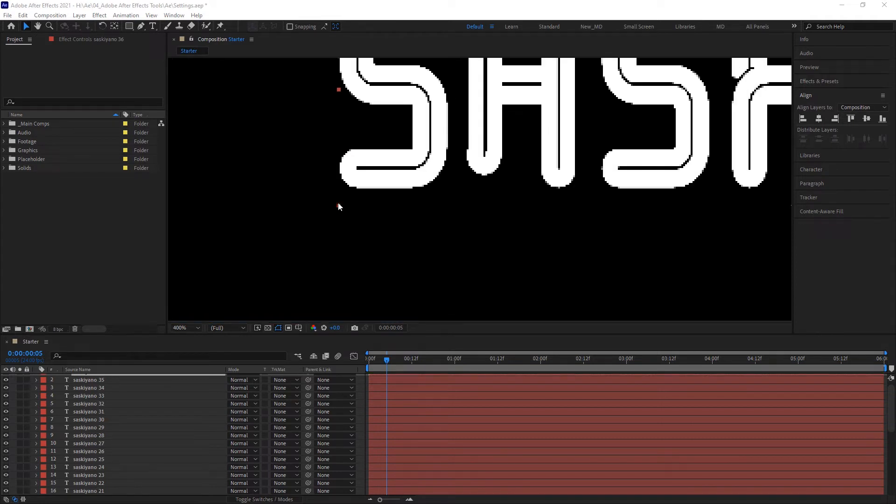
{"action": "scroll", "coordinate": [339, 207], "scroll_direction": "up", "scroll_amount": 2}
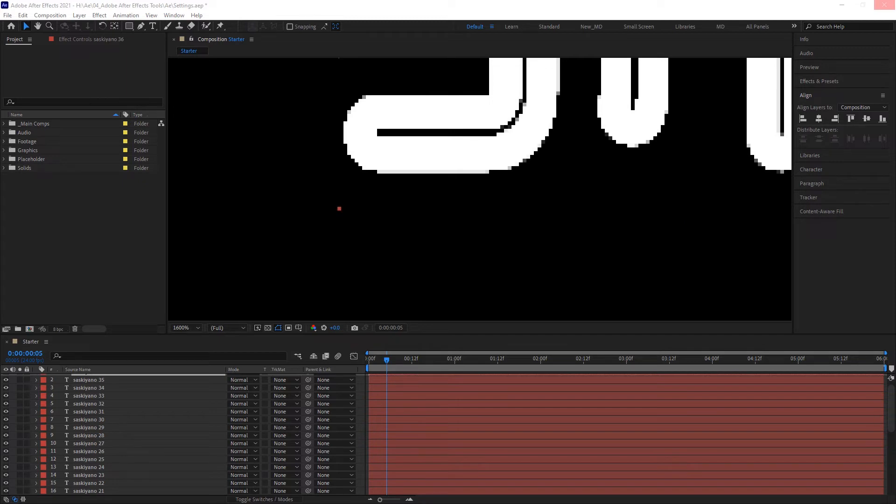
{"action": "scroll", "coordinate": [338, 202], "scroll_direction": "up", "scroll_amount": 2}
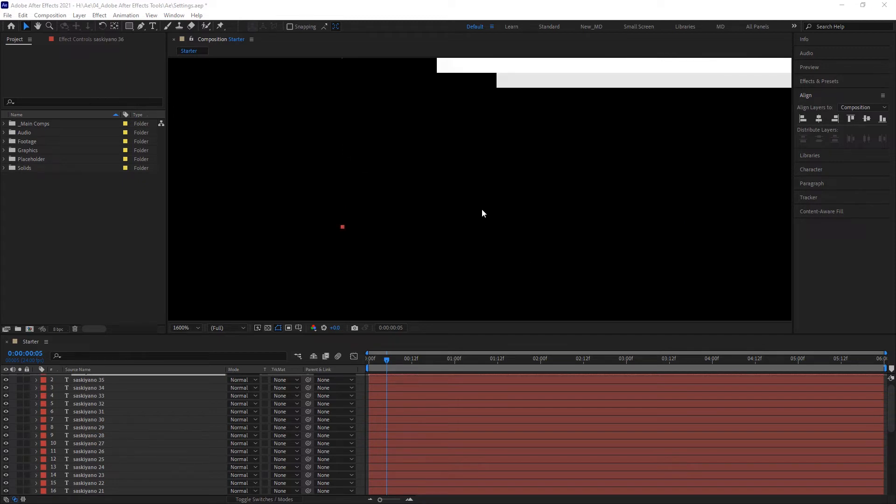
{"action": "scroll", "coordinate": [337, 207], "scroll_direction": "down", "scroll_amount": 6}
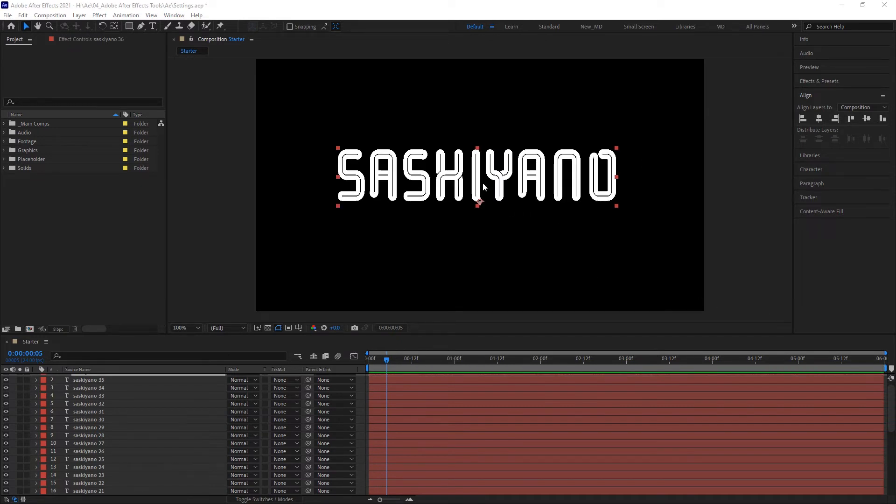
{"action": "scroll", "coordinate": [482, 183], "scroll_direction": "up", "scroll_amount": 4}
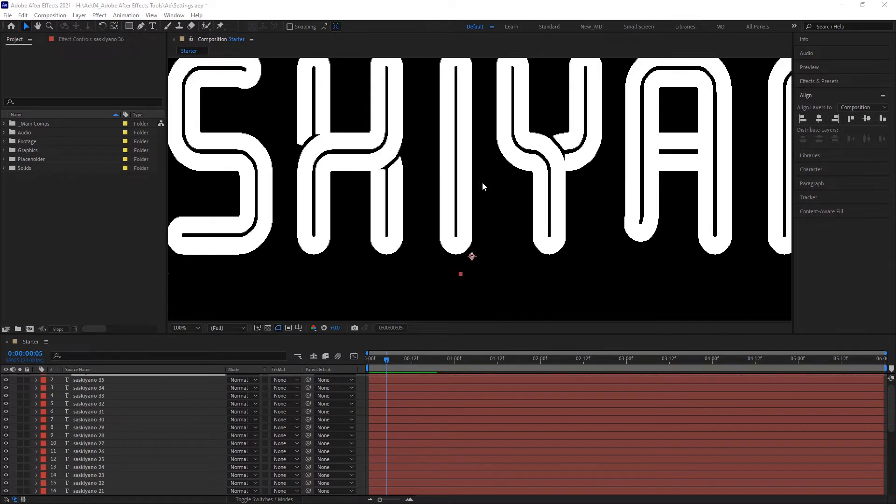
{"action": "scroll", "coordinate": [482, 182], "scroll_direction": "down", "scroll_amount": 1}
{"action": "scroll", "coordinate": [483, 185], "scroll_direction": "down", "scroll_amount": 1}
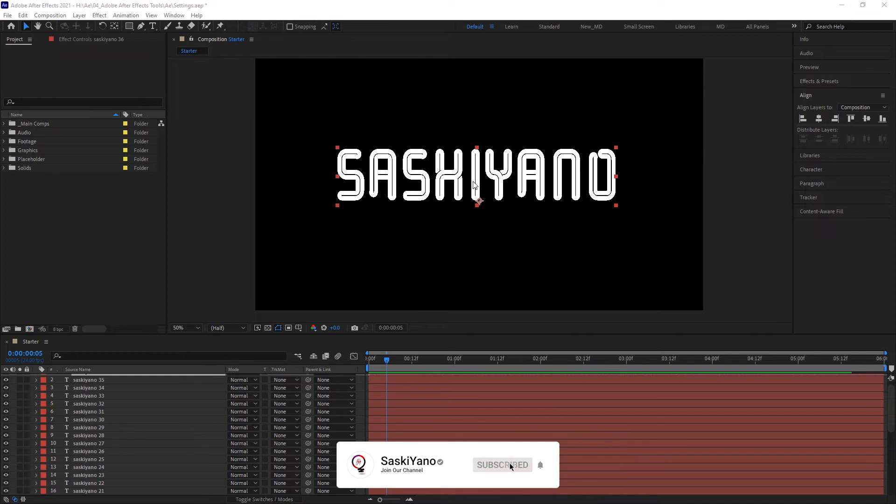
{"action": "scroll", "coordinate": [147, 407], "scroll_direction": "up", "scroll_amount": 1}
Delete all the duplicate text layers, keeping only the original saskiyano layer.
{"action": "scroll", "coordinate": [146, 408], "scroll_direction": "down", "scroll_amount": 7}
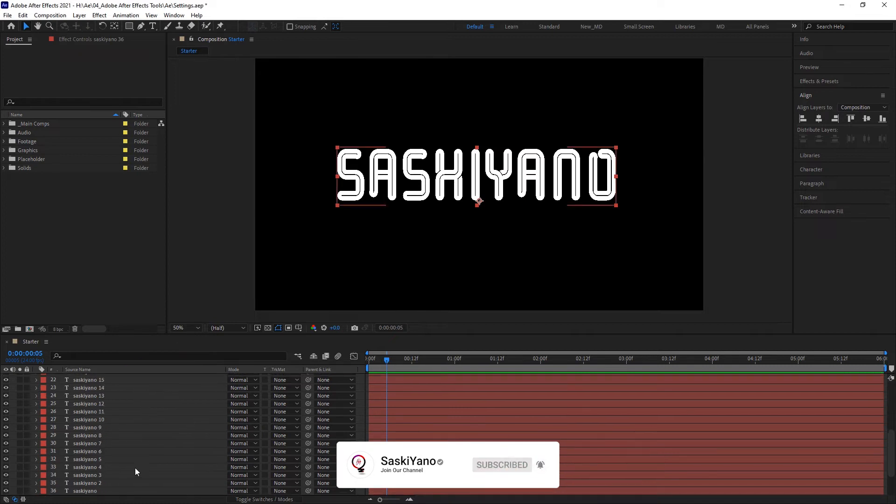
{"action": "left_click", "coordinate": [122, 484], "text": "shift"}
{"action": "key", "text": "Delete"}
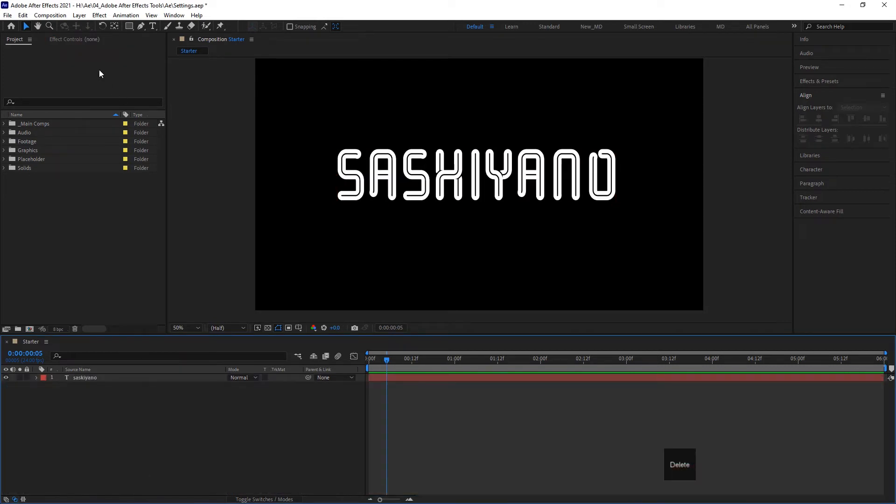
Move the saskiyano layer's anchor point up to the centre of the text with the Pan Behind tool.
{"action": "left_click", "coordinate": [103, 26]}
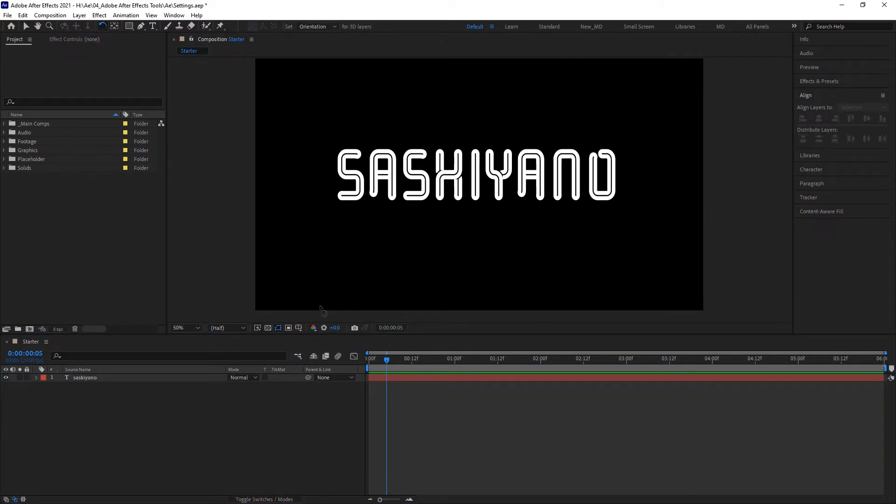
{"action": "left_click", "coordinate": [114, 376]}
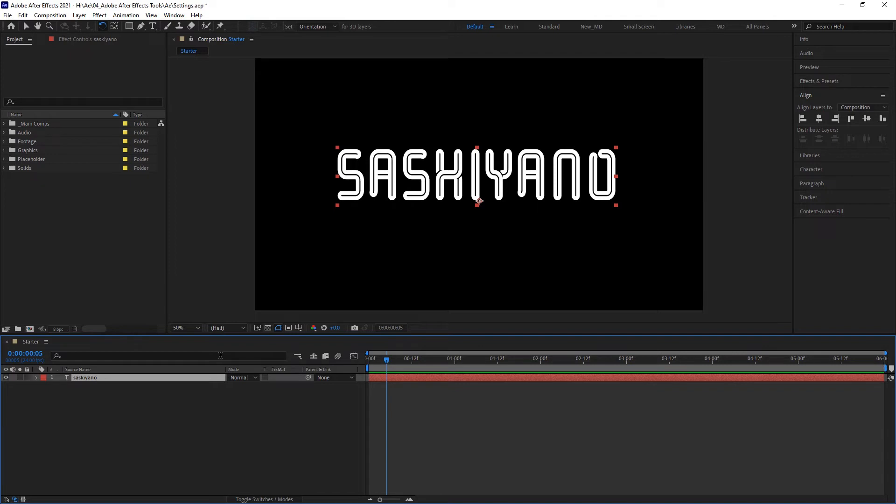
{"action": "left_click", "coordinate": [36, 377]}
{"action": "left_click", "coordinate": [36, 377]}
{"action": "left_click", "coordinate": [114, 26]}
{"action": "left_click_drag", "start_coordinate": [479, 201], "coordinate": [476, 175]}
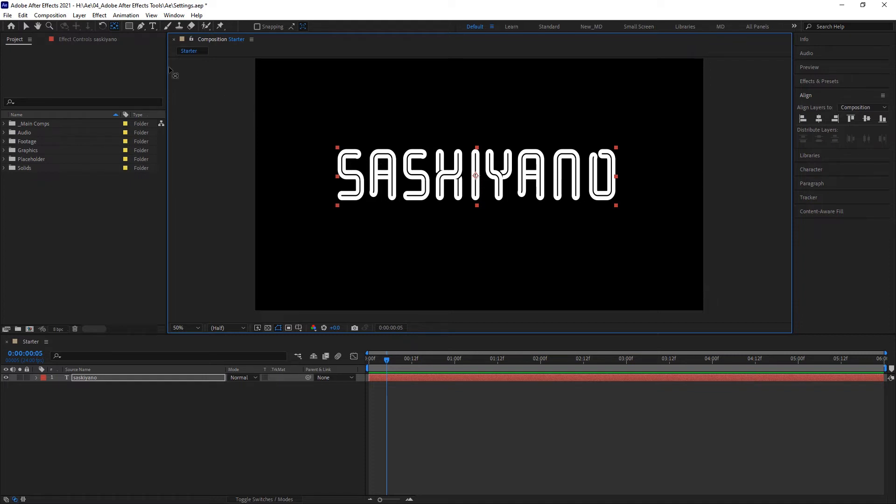
Rotate the saskiyano text around its centred anchor point with the Rotation tool, then undo and redo the rotation.
{"action": "left_click", "coordinate": [102, 26]}
{"action": "left_click", "coordinate": [622, 217]}
{"action": "left_click_drag", "start_coordinate": [622, 217], "coordinate": [717, 190]}
{"action": "key", "text": "ctrl+z"}
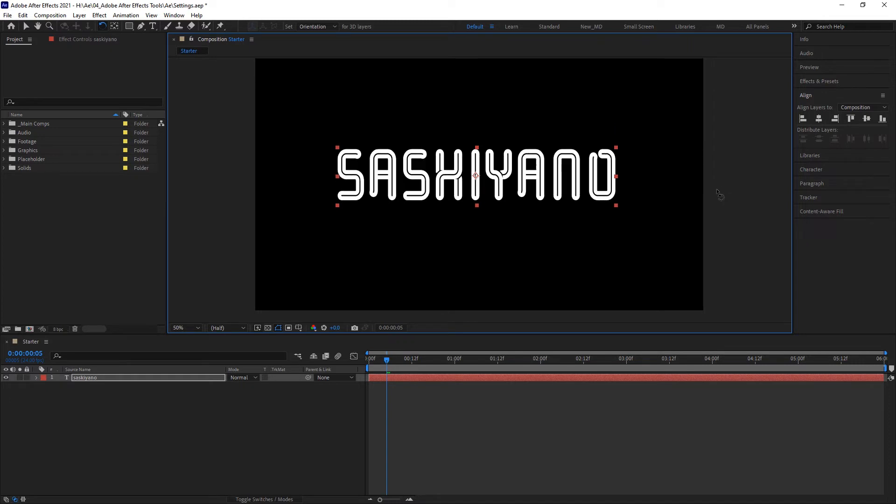
{"action": "key", "text": "ctrl+shift+z"}
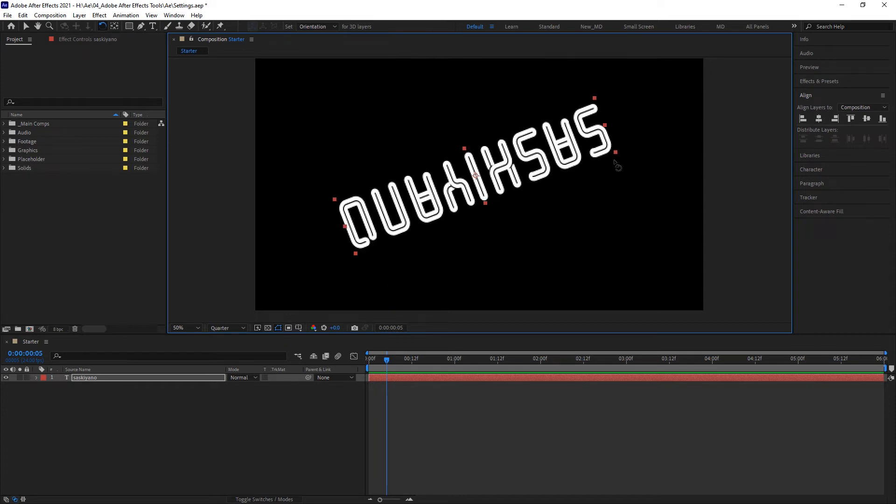
Try further rotations of the saskiyano text around its centre and undo them repeatedly.
{"action": "left_click", "coordinate": [616, 153]}
{"action": "left_click_drag", "start_coordinate": [617, 152], "coordinate": [400, 207]}
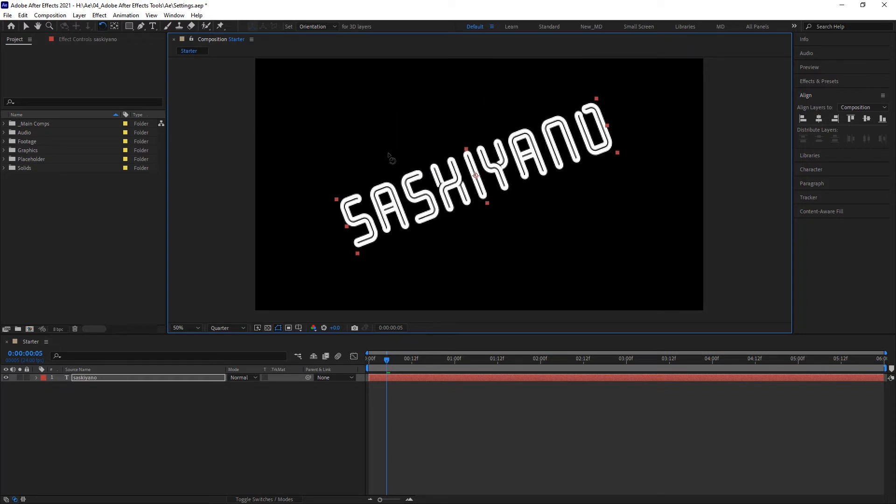
{"action": "left_click_drag", "start_coordinate": [386, 109], "coordinate": [460, 135]}
{"action": "key", "text": "ctrl+z"}
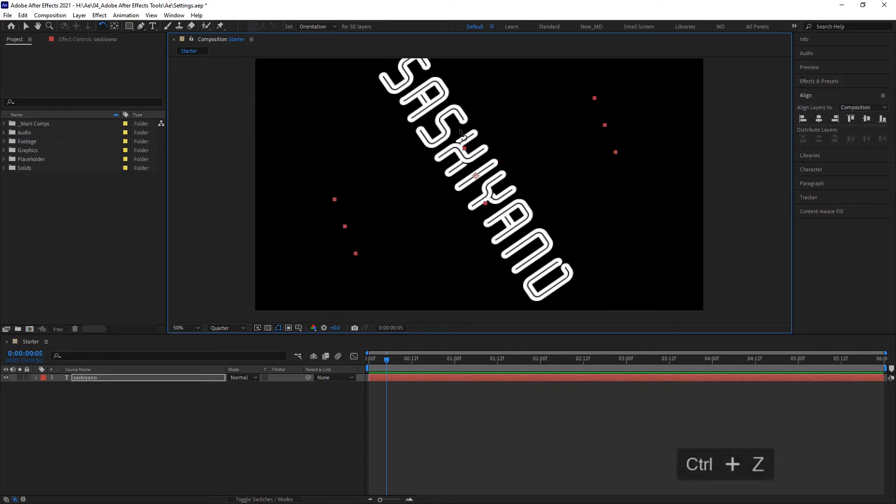
{"action": "key", "text": "ctrl+z"}
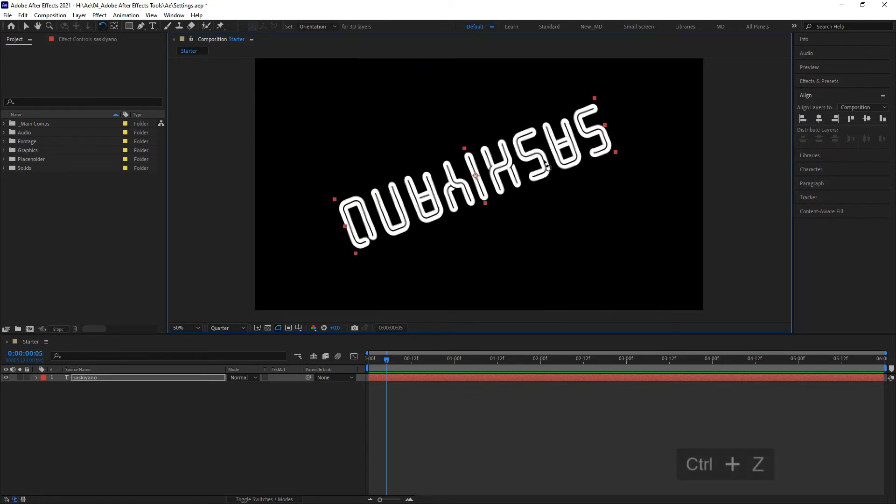
{"action": "key", "text": "ctrl+z"}
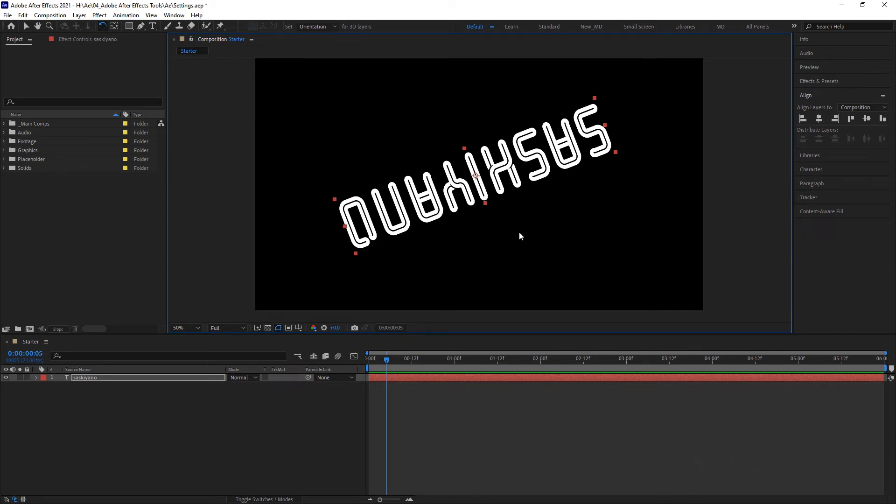
{"action": "key", "text": "ctrl+z"}
{"action": "key", "text": "ctrl+z"}
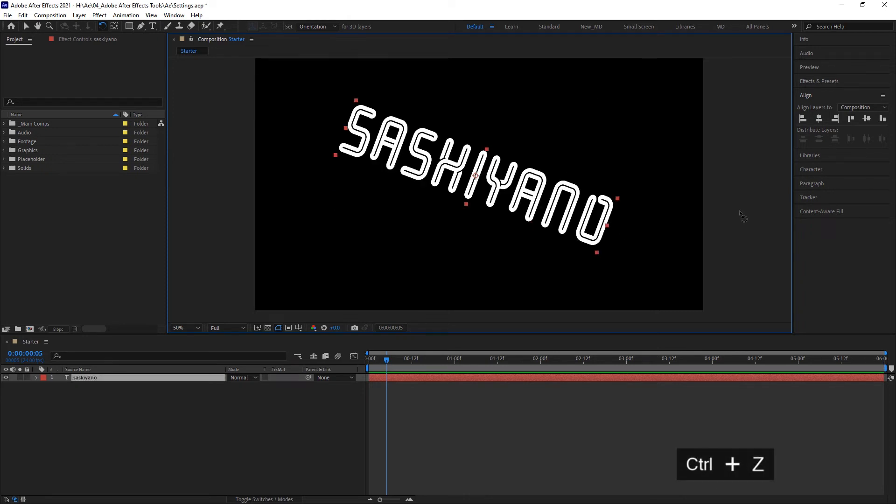
Reset all transform properties of the saskiyano layer.
{"action": "right_click", "coordinate": [99, 379]}
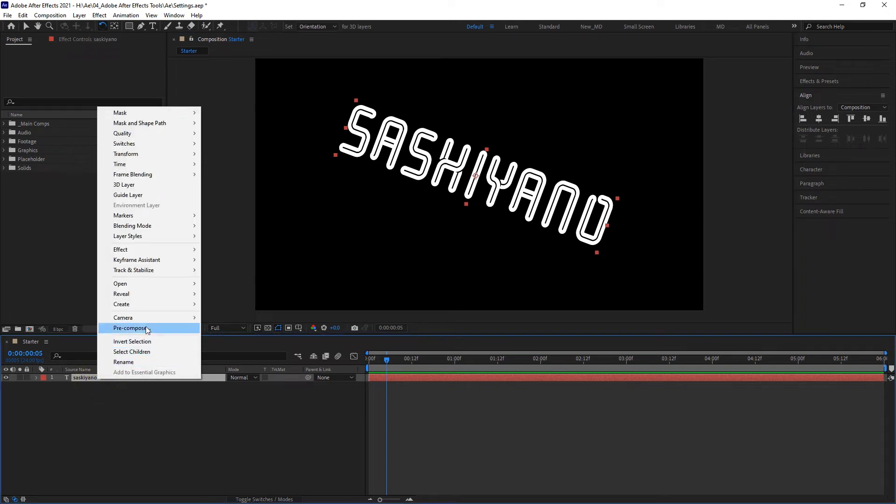
{"action": "mouse_move", "coordinate": [149, 315]}
{"action": "mouse_move", "coordinate": [154, 153]}
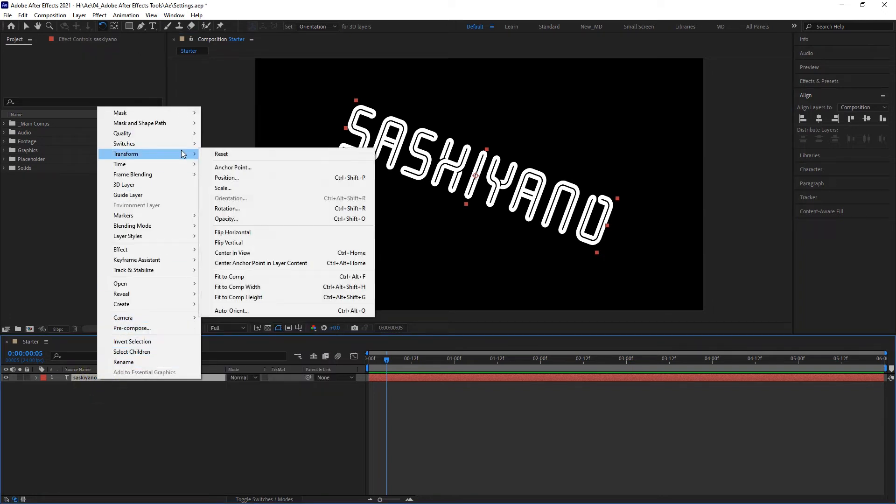
{"action": "left_click", "coordinate": [270, 150]}
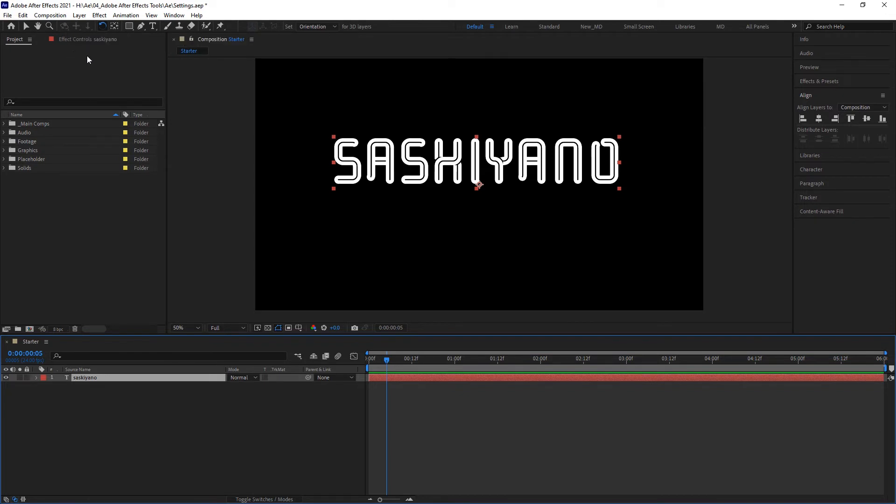
Move the anchor point to the text's lower-left corner and scale the text down slightly from that corner.
{"action": "left_click", "coordinate": [116, 26]}
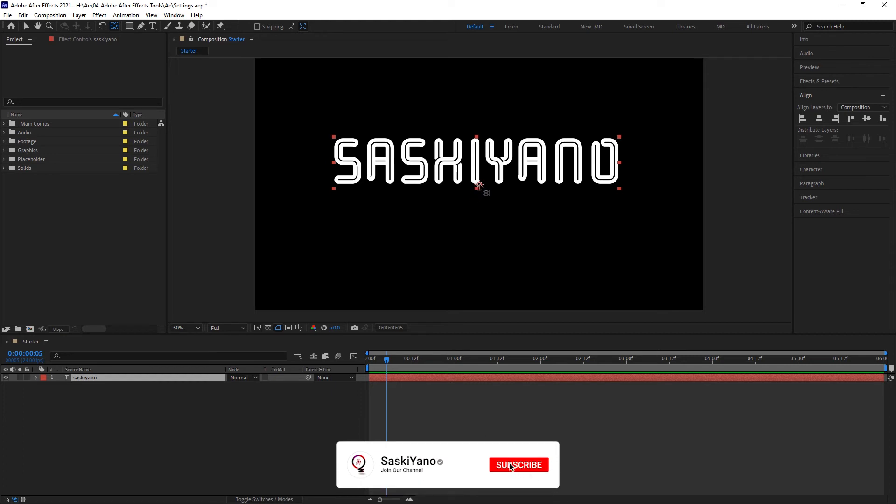
{"action": "left_click_drag", "start_coordinate": [479, 185], "coordinate": [440, 185]}
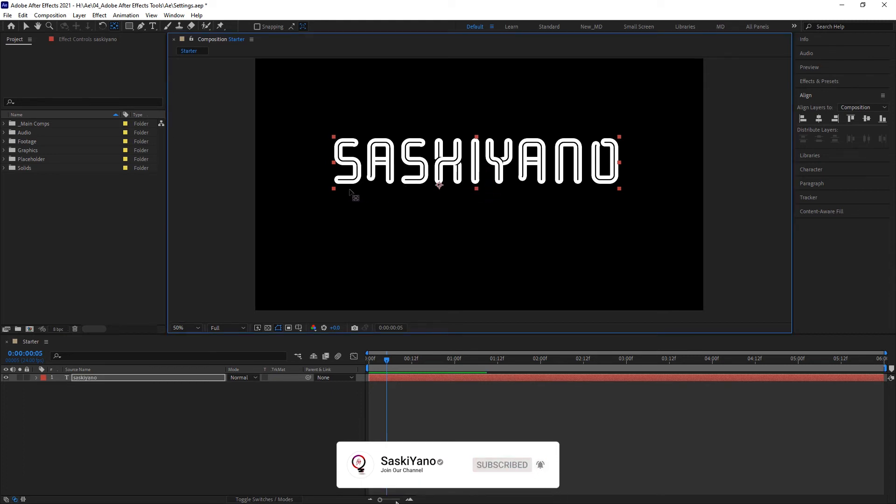
{"action": "left_click_drag", "start_coordinate": [347, 190], "coordinate": [340, 189]}
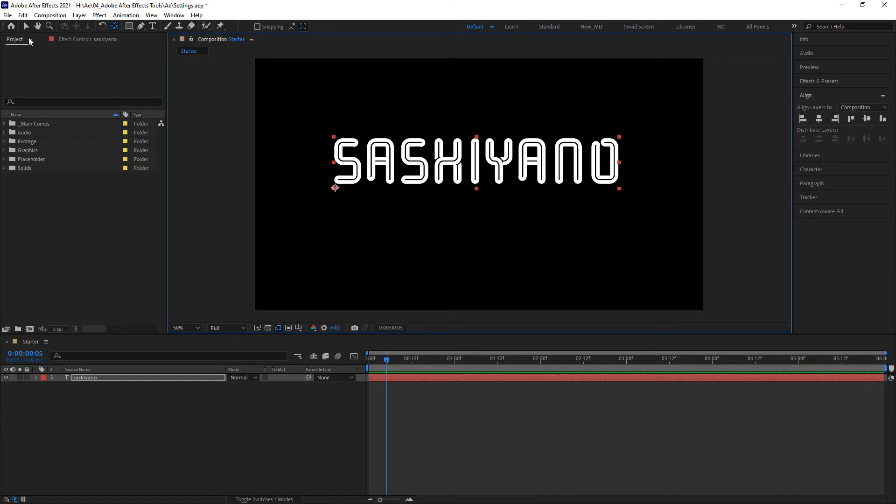
{"action": "key", "text": "v"}
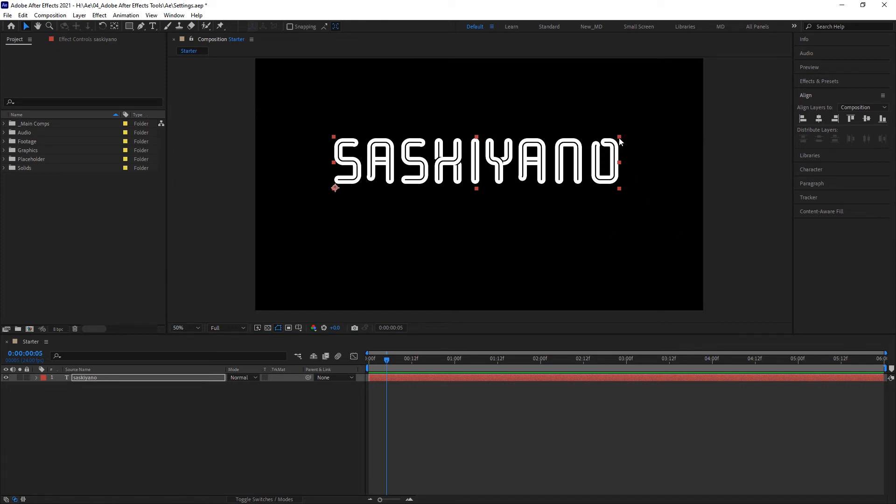
{"action": "mouse_move", "coordinate": [618, 135]}
{"action": "left_mouse_down"}
{"action": "mouse_move", "coordinate": [557, 153]}
{"action": "mouse_move", "coordinate": [612, 141]}
{"action": "left_mouse_up"}
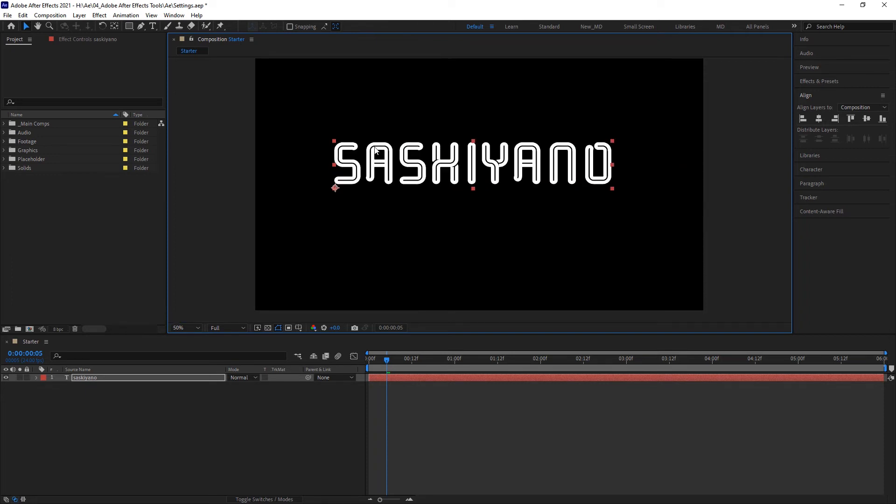
Move the anchor point outside the frame, up and to the left of the text, and scale the text up slightly around it.
{"action": "left_click", "coordinate": [115, 26]}
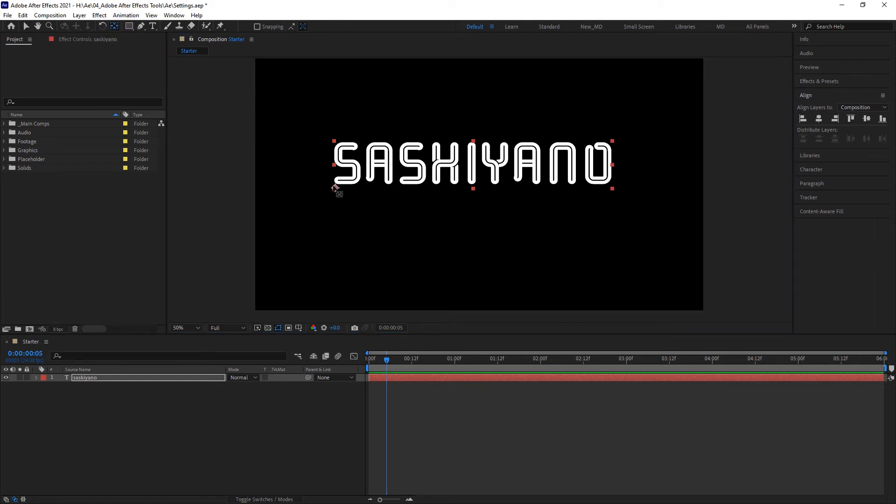
{"action": "left_click_drag", "start_coordinate": [334, 188], "coordinate": [377, 173]}
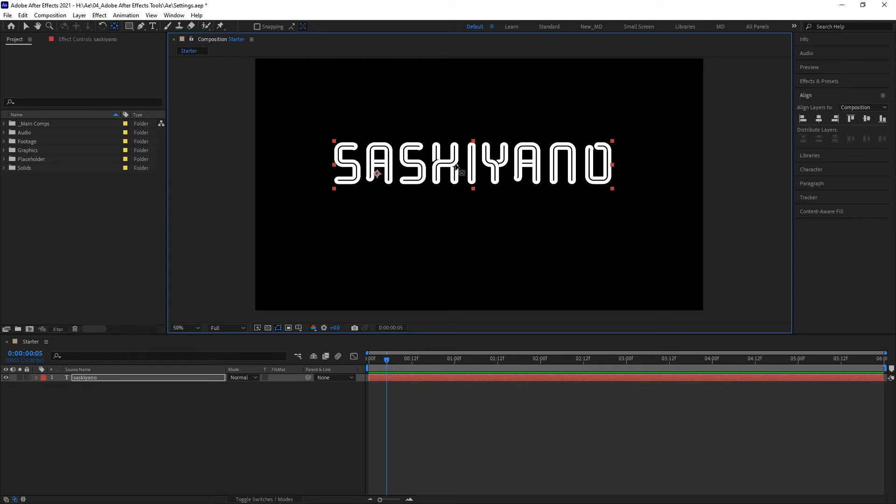
{"action": "left_click_drag", "start_coordinate": [465, 163], "coordinate": [474, 163]}
{"action": "left_click_drag", "start_coordinate": [469, 162], "coordinate": [230, 106]}
{"action": "left_click", "coordinate": [26, 27]}
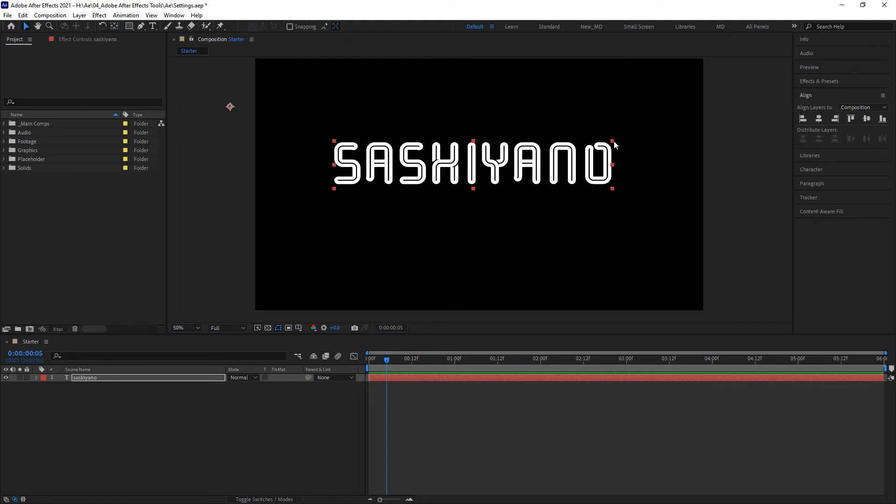
{"action": "mouse_move", "coordinate": [614, 141]}
{"action": "left_mouse_down"}
{"action": "mouse_move", "coordinate": [627, 134]}
{"action": "mouse_move", "coordinate": [608, 145]}
{"action": "mouse_move", "coordinate": [615, 142]}
{"action": "left_mouse_up"}
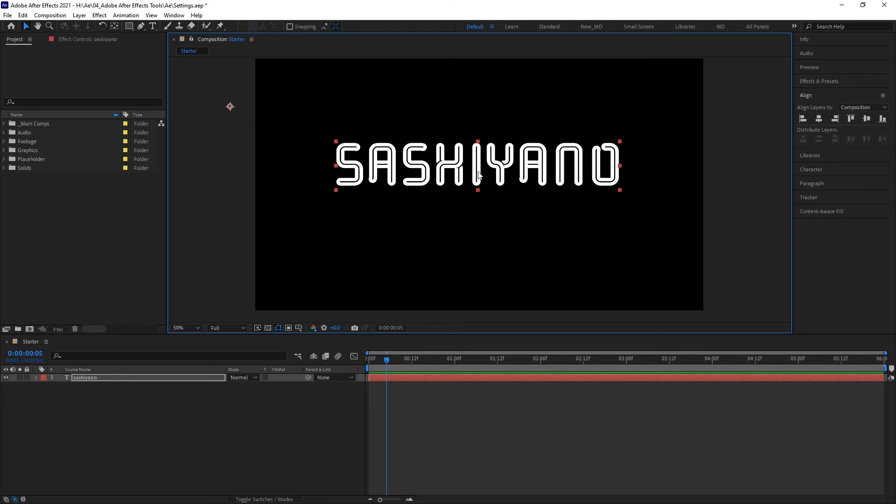
Bring the anchor point back to the centre of the text and rotate the text around it to a slight downward slope.
{"action": "key", "text": "y"}
{"action": "left_click_drag", "start_coordinate": [230, 106], "coordinate": [422, 171]}
{"action": "left_click_drag", "start_coordinate": [477, 169], "coordinate": [476, 161]}
{"action": "left_click", "coordinate": [102, 26]}
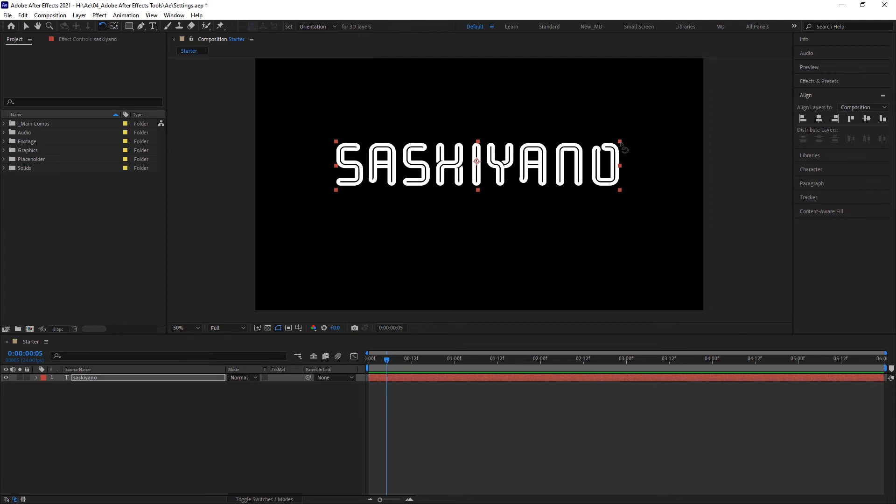
{"action": "left_click_drag", "start_coordinate": [623, 148], "coordinate": [336, 170]}
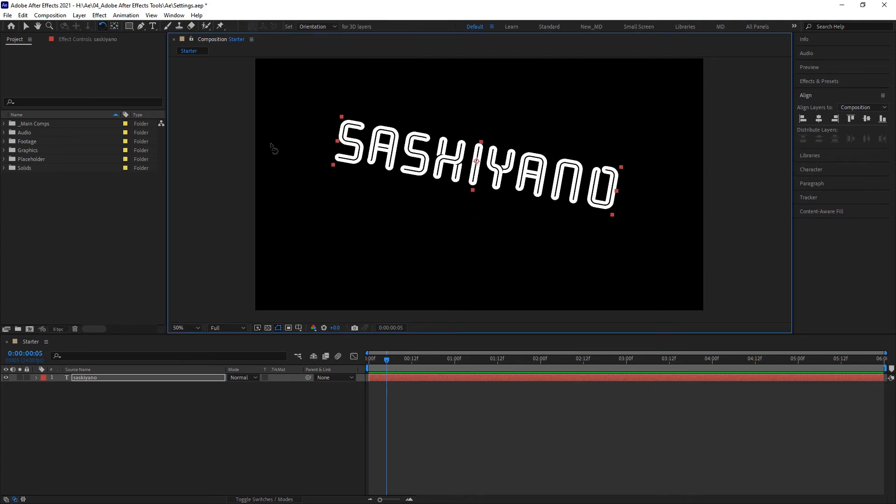
Move the anchor point to the text's lower-left corner and rotate the text clockwise around it to a steeper slope.
{"action": "left_click", "coordinate": [114, 26]}
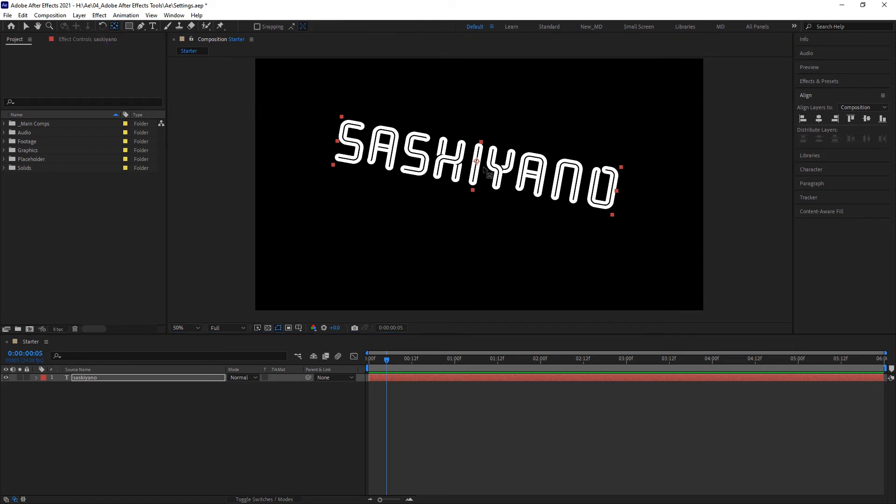
{"action": "left_click_drag", "start_coordinate": [476, 161], "coordinate": [458, 164]}
{"action": "left_click_drag", "start_coordinate": [395, 164], "coordinate": [335, 166]}
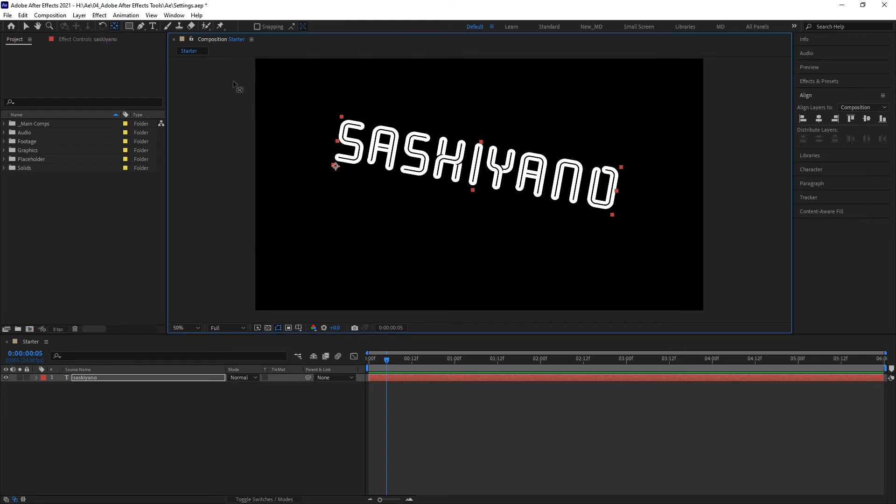
{"action": "left_click", "coordinate": [100, 25]}
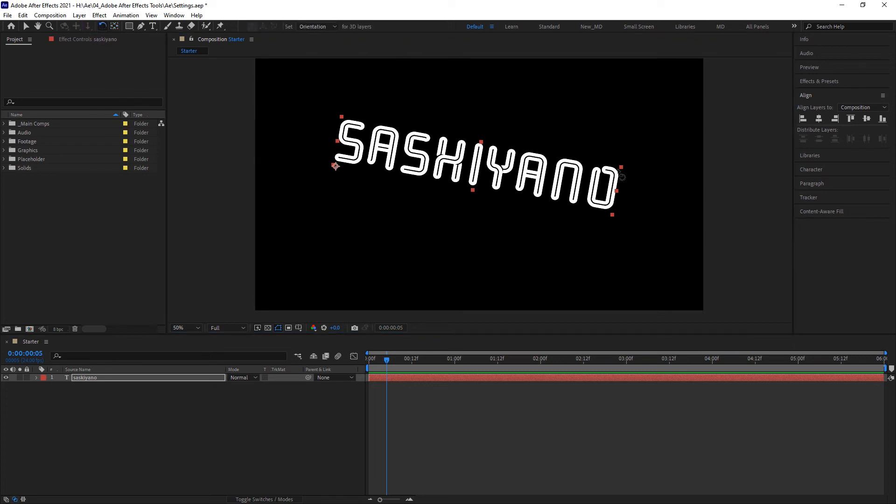
{"action": "left_click_drag", "start_coordinate": [622, 176], "coordinate": [492, 262]}
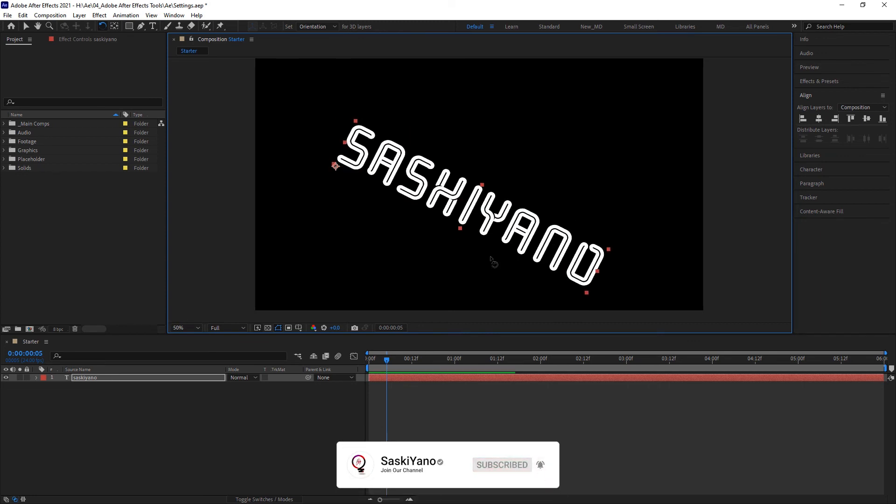
Set the preview resolution to Quarter and rotate the text back up around its lower-left corner until it is nearly level.
{"action": "left_click", "coordinate": [237, 329]}
{"action": "left_click", "coordinate": [226, 385]}
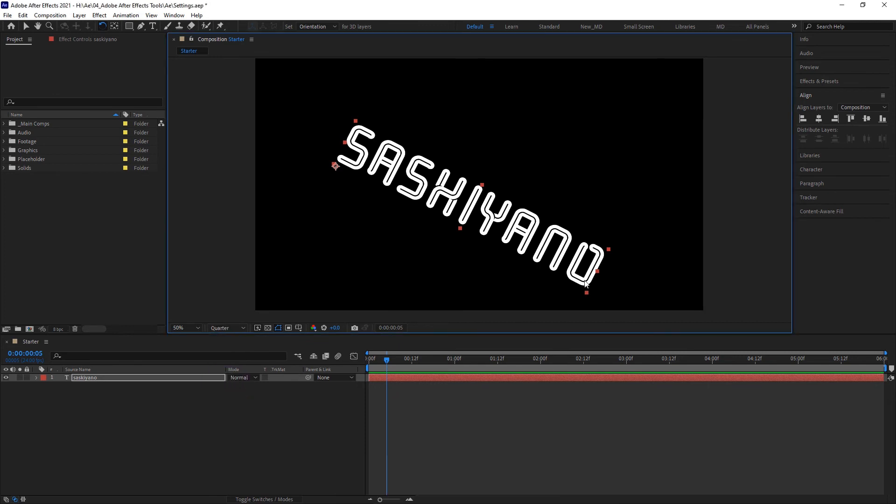
{"action": "left_click_drag", "start_coordinate": [611, 255], "coordinate": [614, 136]}
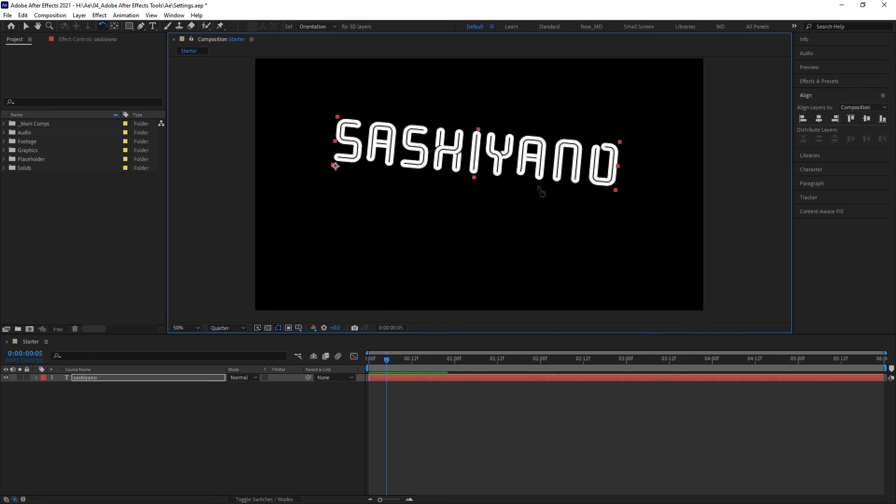
Open the SaskiYano Assets composition from the _Main Comps folder.
{"action": "left_click", "coordinate": [5, 125]}
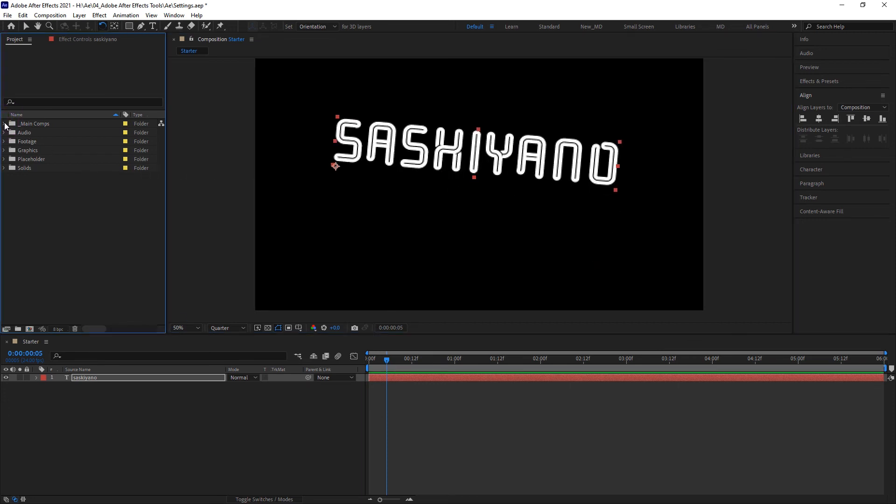
{"action": "left_click", "coordinate": [40, 134]}
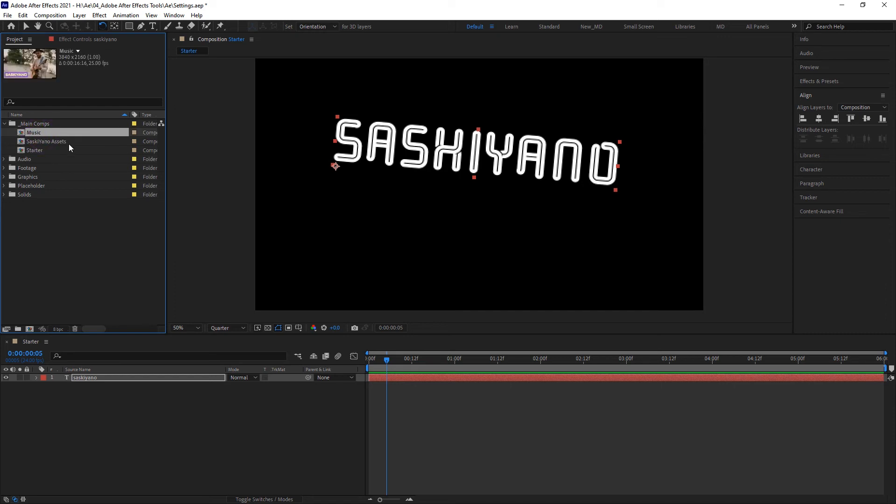
{"action": "left_click", "coordinate": [66, 144]}
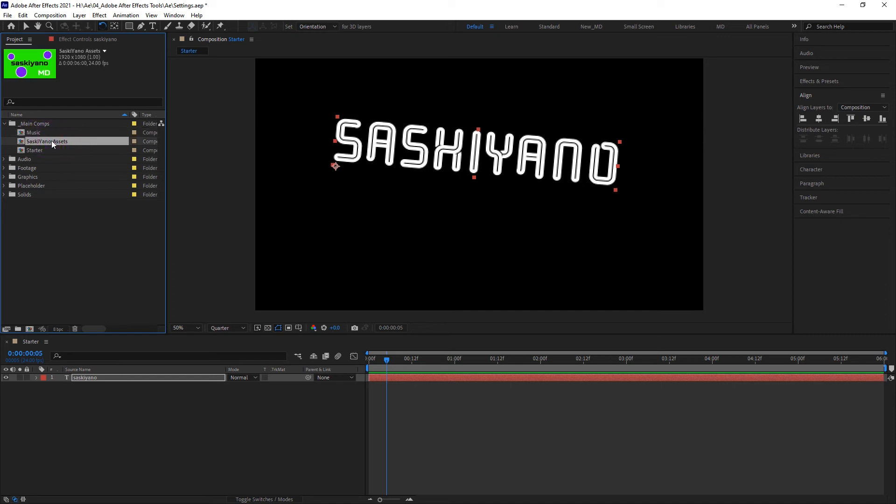
{"action": "double_click", "coordinate": [52, 141]}
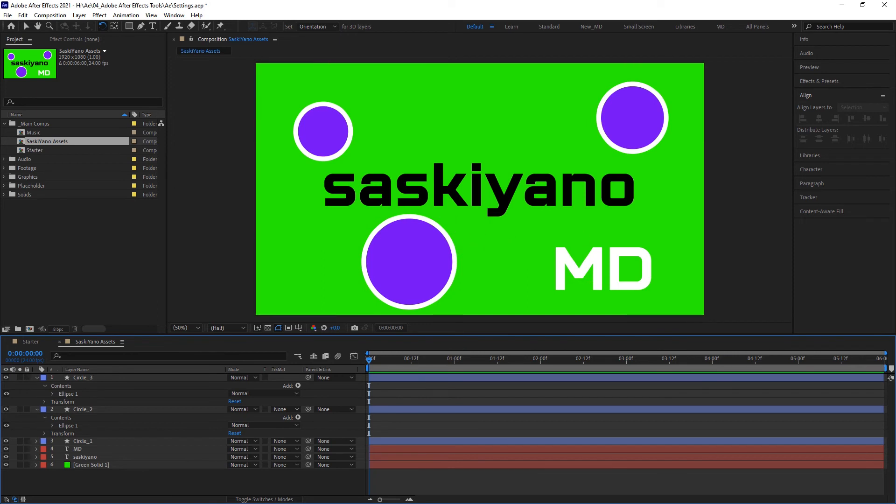
Draw a purple five-pointed star above the saskiyano text, between the two upper circles, and return to the Selection tool.
{"action": "left_click", "coordinate": [129, 27]}
{"action": "left_click", "coordinate": [154, 68]}
{"action": "mouse_move", "coordinate": [436, 96]}
{"action": "left_mouse_down"}
{"action": "mouse_move", "coordinate": [474, 131]}
{"action": "mouse_move", "coordinate": [464, 117]}
{"action": "mouse_move", "coordinate": [444, 114]}
{"action": "left_mouse_up"}
{"action": "key", "text": "v"}
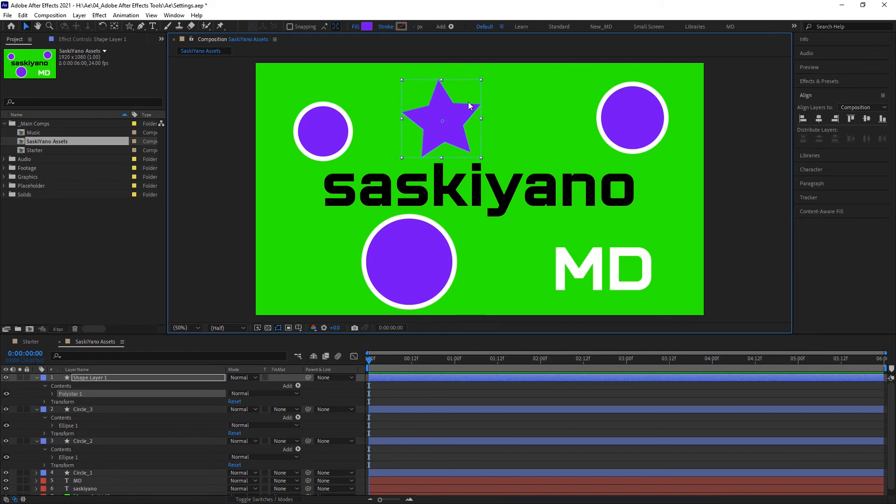
Rotate the purple star slightly clockwise around its centre and set the preview resolution to Quarter.
{"action": "left_click", "coordinate": [101, 27]}
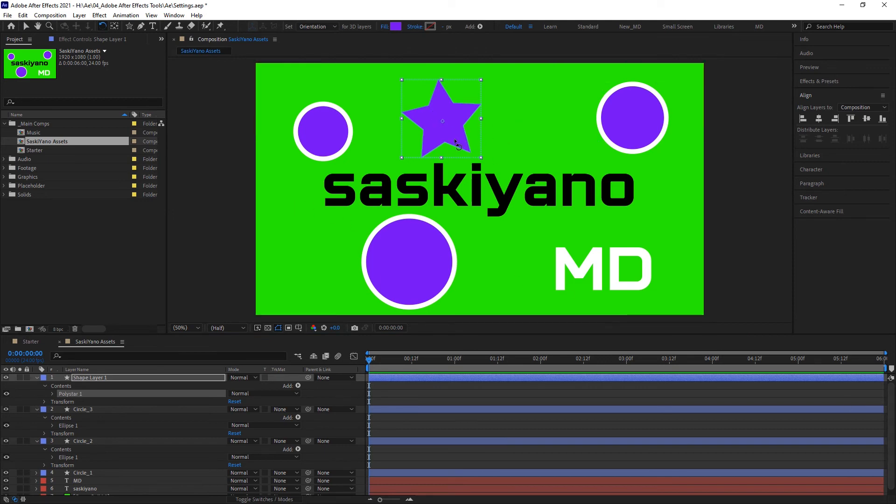
{"action": "left_click", "coordinate": [452, 142]}
{"action": "left_click_drag", "start_coordinate": [452, 142], "coordinate": [367, 179]}
{"action": "left_click", "coordinate": [236, 328]}
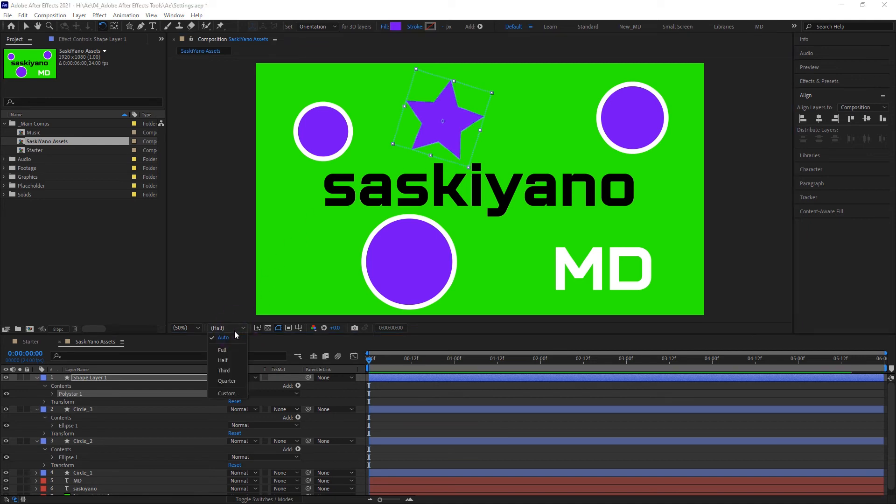
{"action": "left_click", "coordinate": [224, 381]}
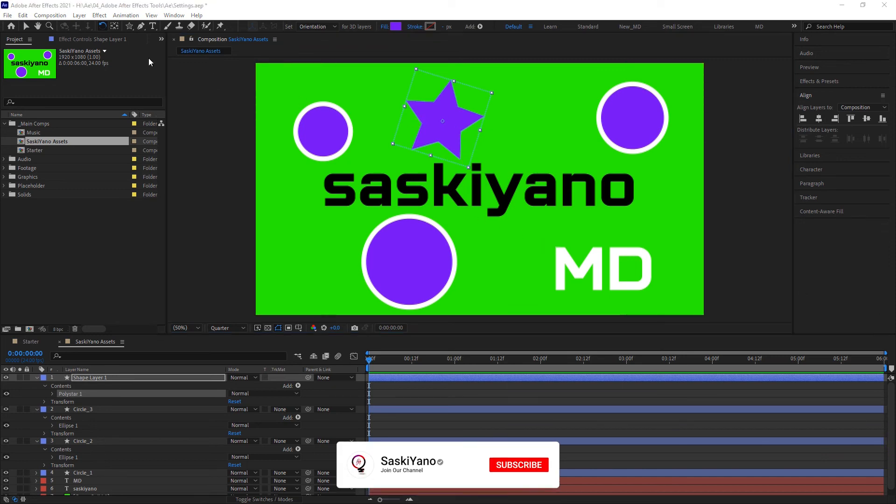
Move the star's anchor point to its upper tip and rotate the star counterclockwise around that tip.
{"action": "key", "text": "y"}
{"action": "left_click_drag", "start_coordinate": [443, 120], "coordinate": [450, 81]}
{"action": "left_click", "coordinate": [26, 26]}
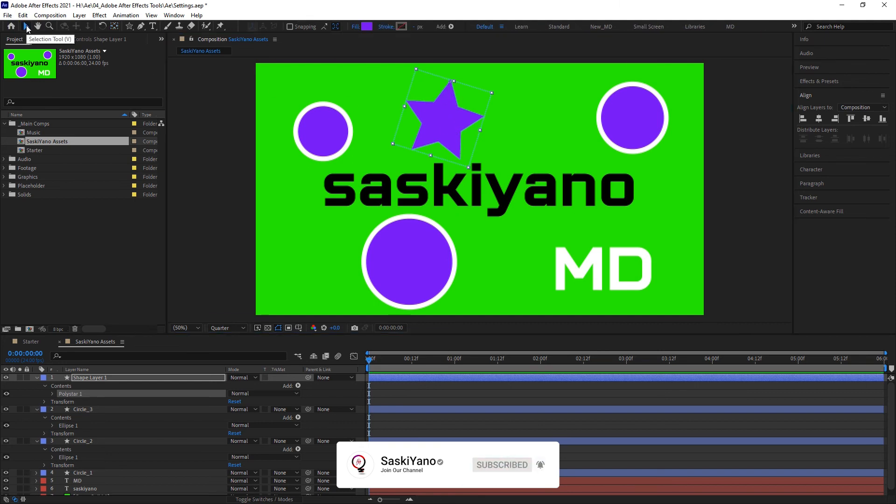
{"action": "key", "text": "w"}
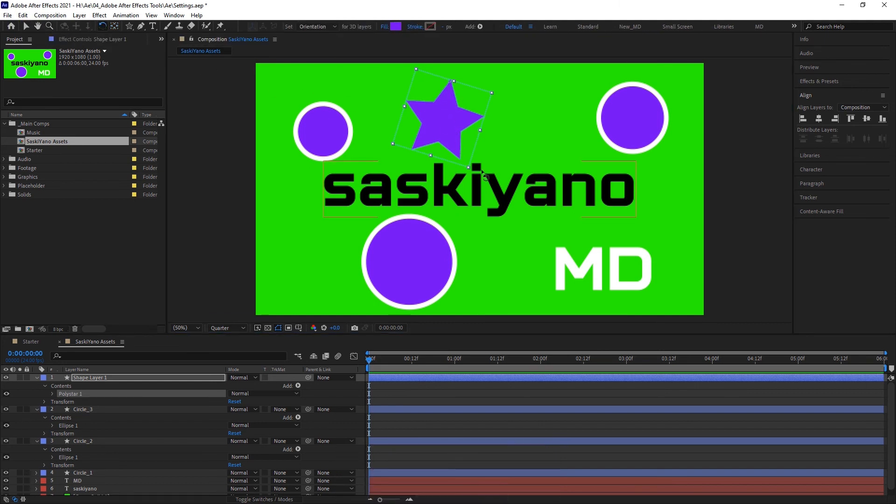
{"action": "left_click_drag", "start_coordinate": [472, 174], "coordinate": [534, 156]}
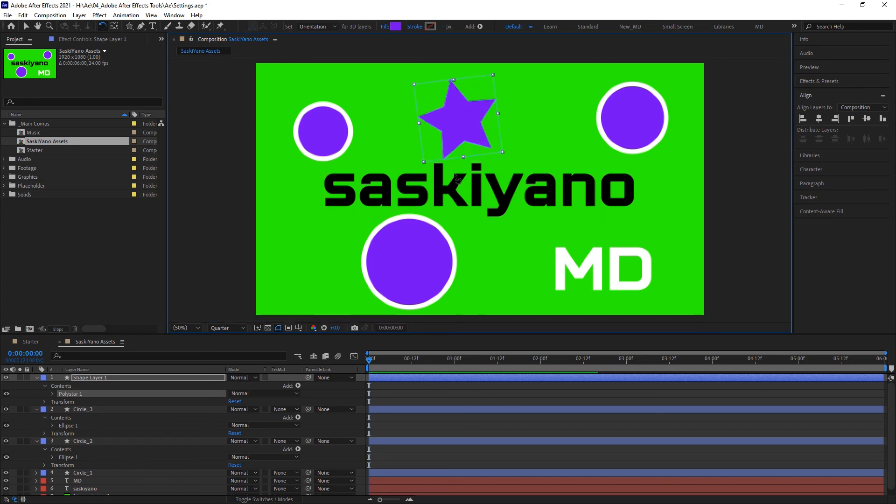
Close the SaskiYano Assets composition to return to Starter, and activate the Pan Behind (Anchor Point) tool.
{"action": "left_click", "coordinate": [60, 342]}
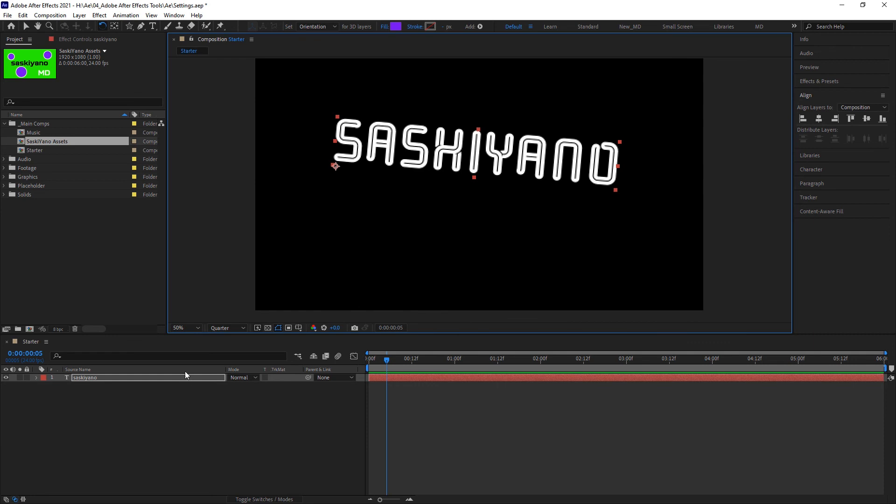
{"action": "left_click", "coordinate": [115, 26]}
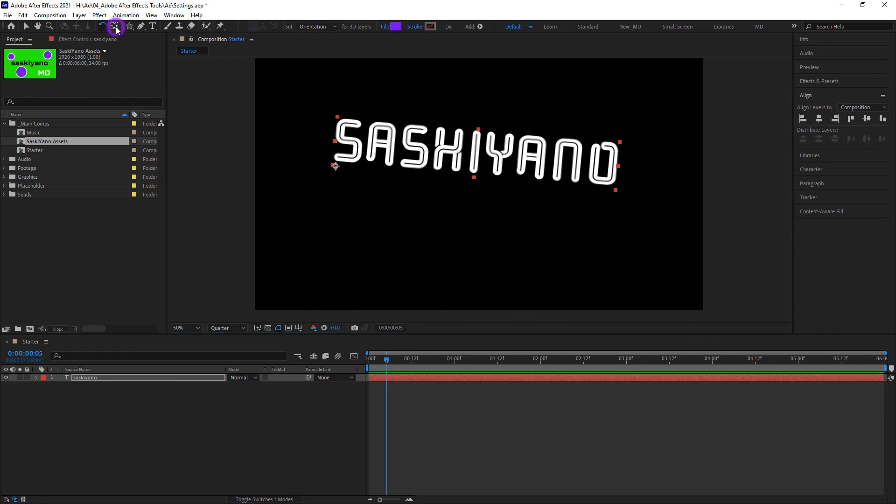